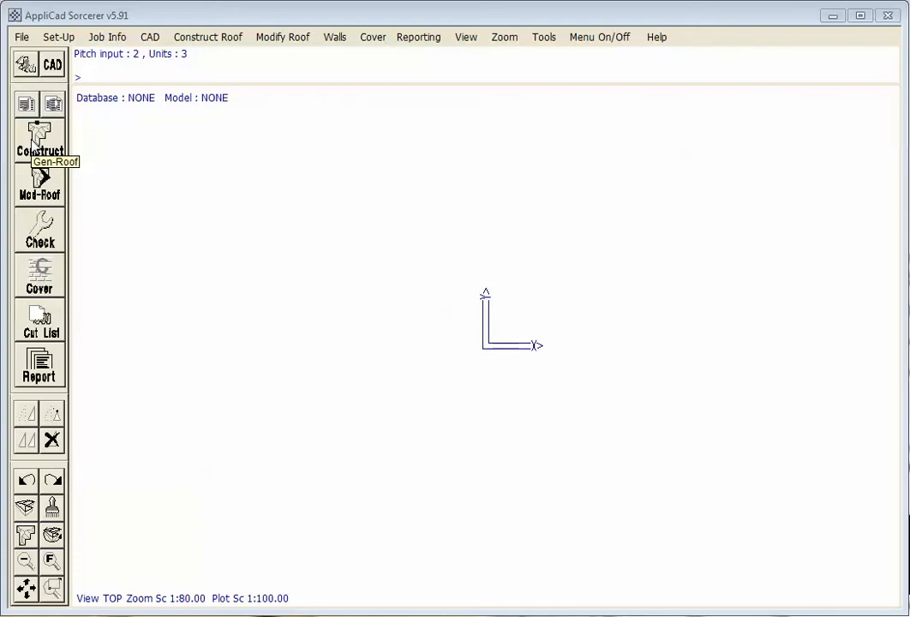
Step: Start a Q-Roof Track-lines outline at the lower left and track 16'6" up and 61'6" right
left_click(34, 139)
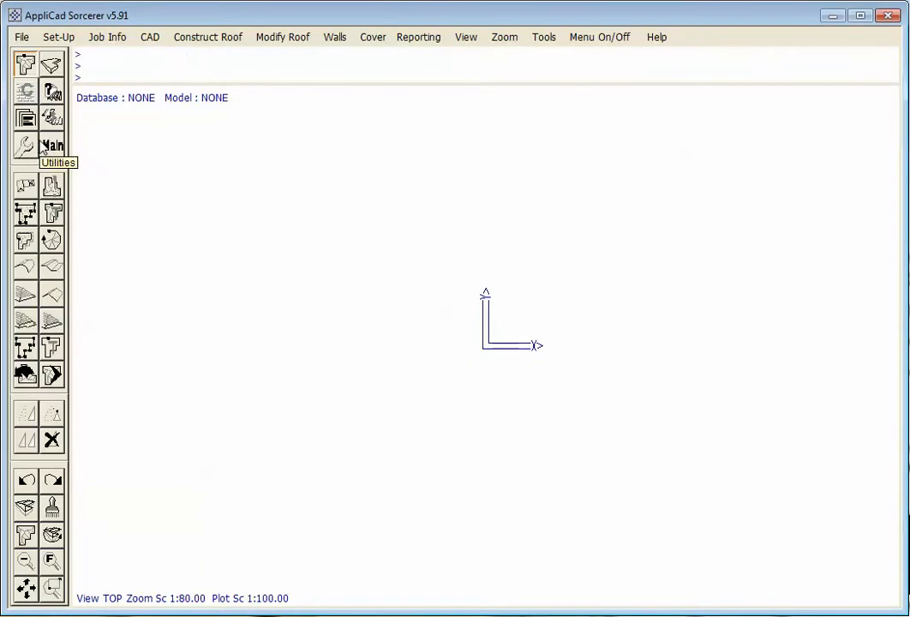
left_click(30, 192)
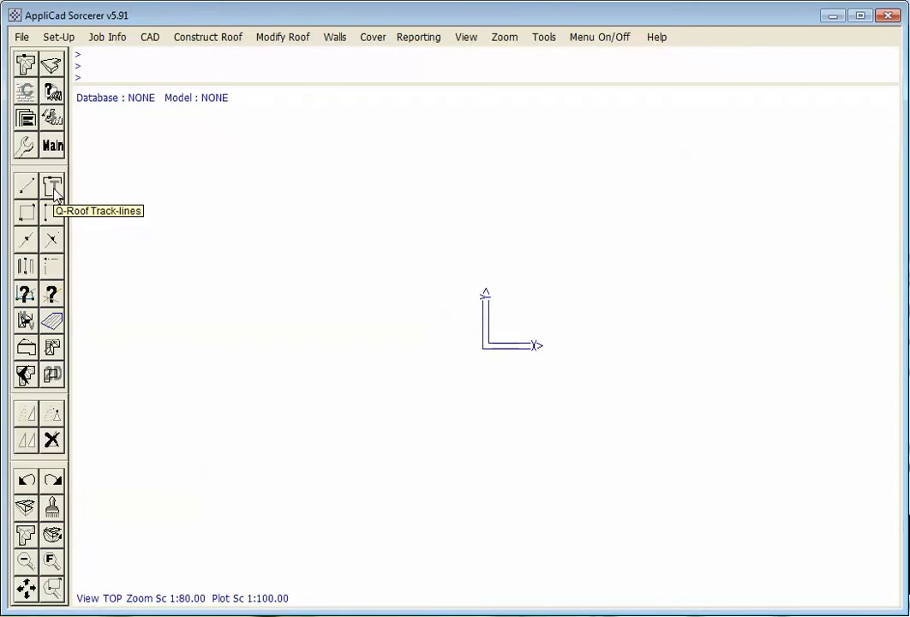
left_click(54, 188)
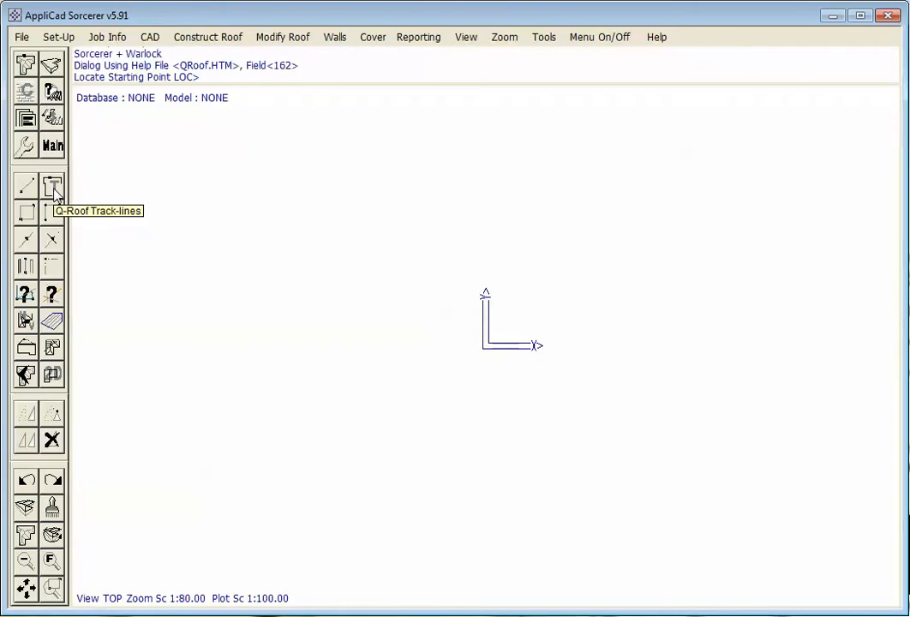
left_click(282, 361)
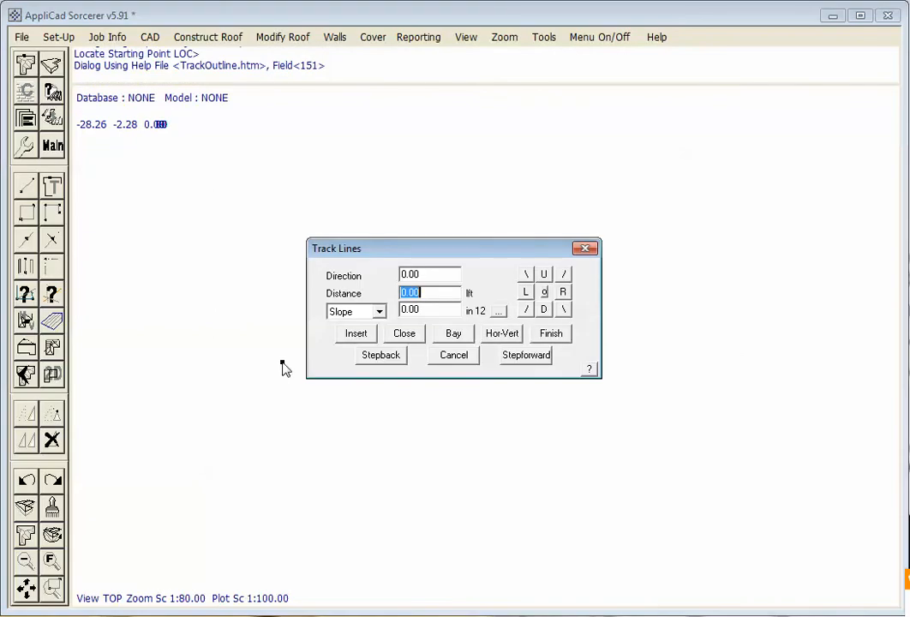
type("u16")
key("Return")
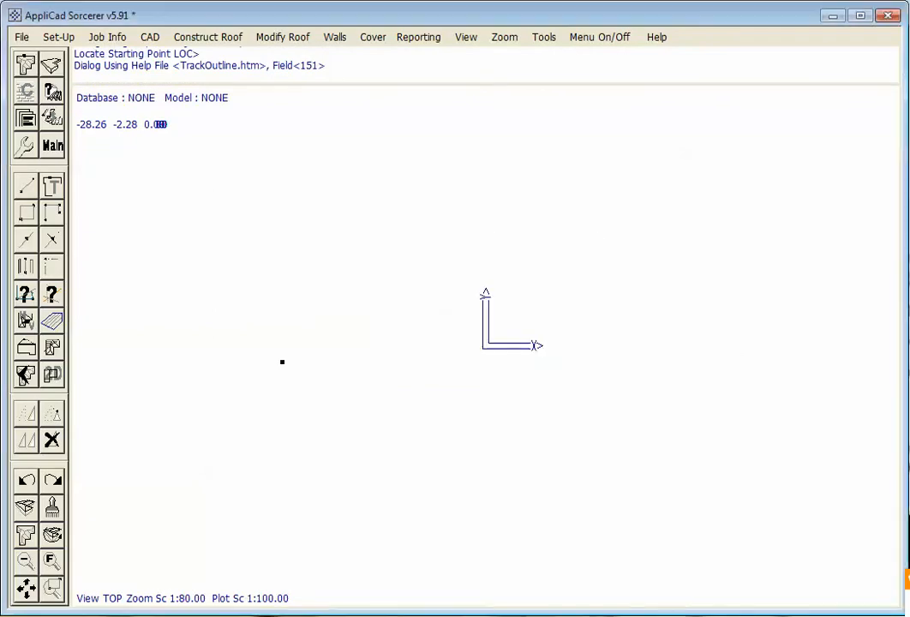
type("r61'6")
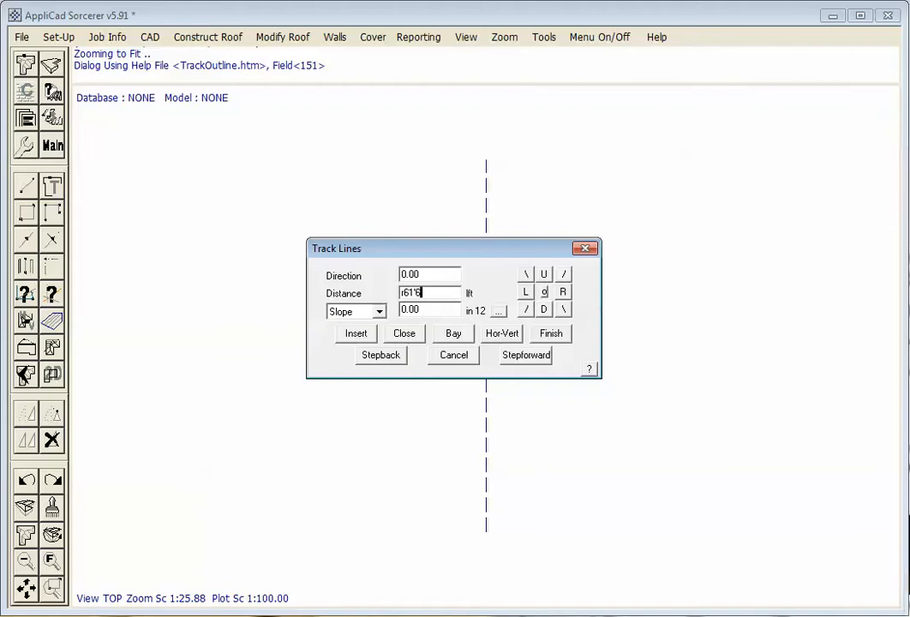
key("Return")
Step: Continue the roof outline with lines 16'8" down, 22' left, 4'7" up and 28' left
type("d")
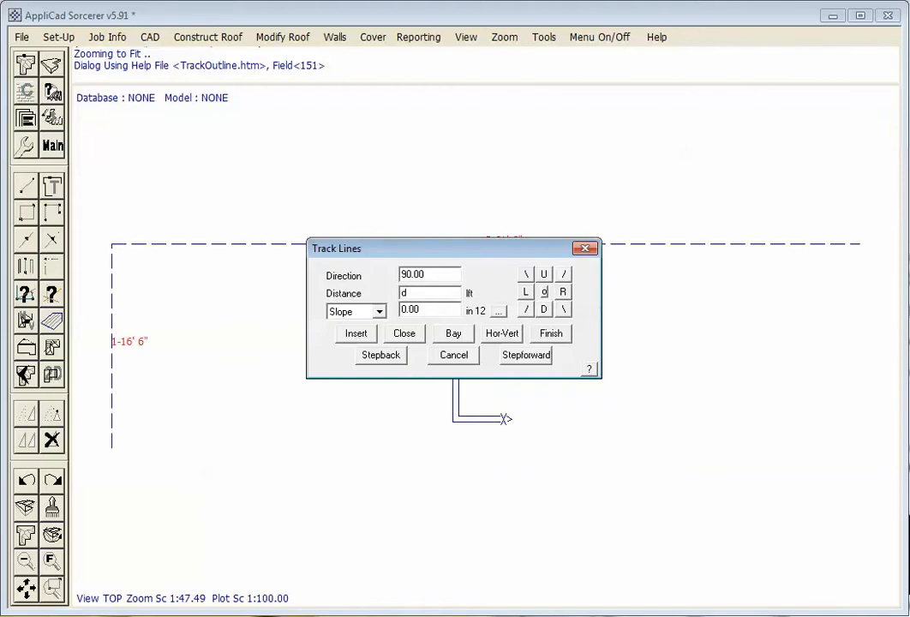
type("16'8")
key("Return")
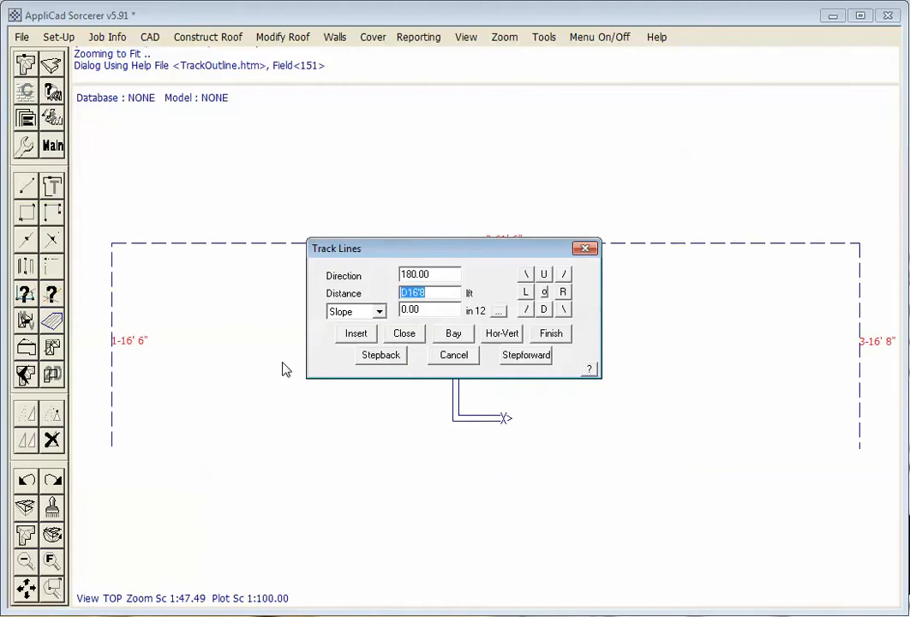
type("l22")
key("Return")
type("u4")
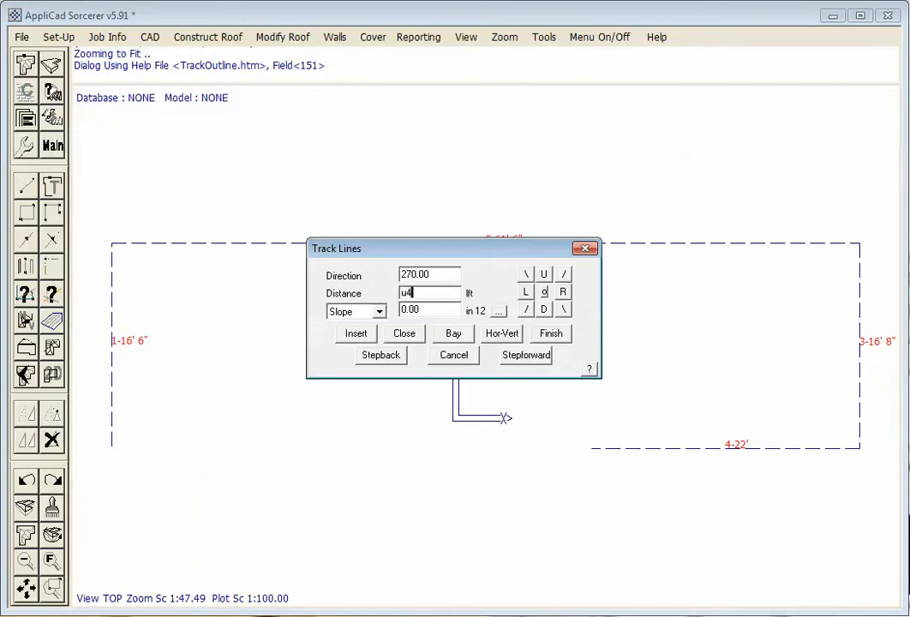
type("'7")
key("Return")
type("l28")
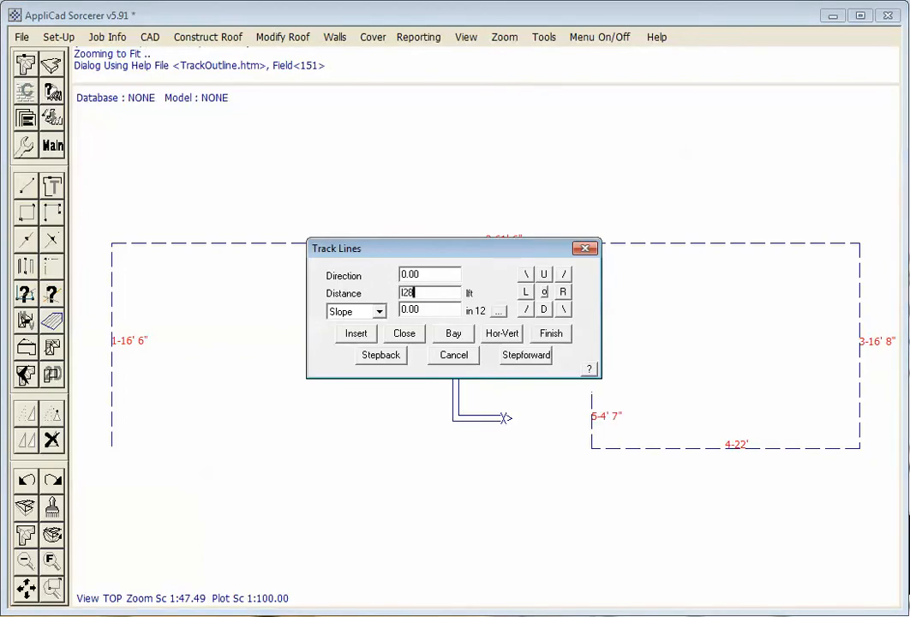
key("Return")
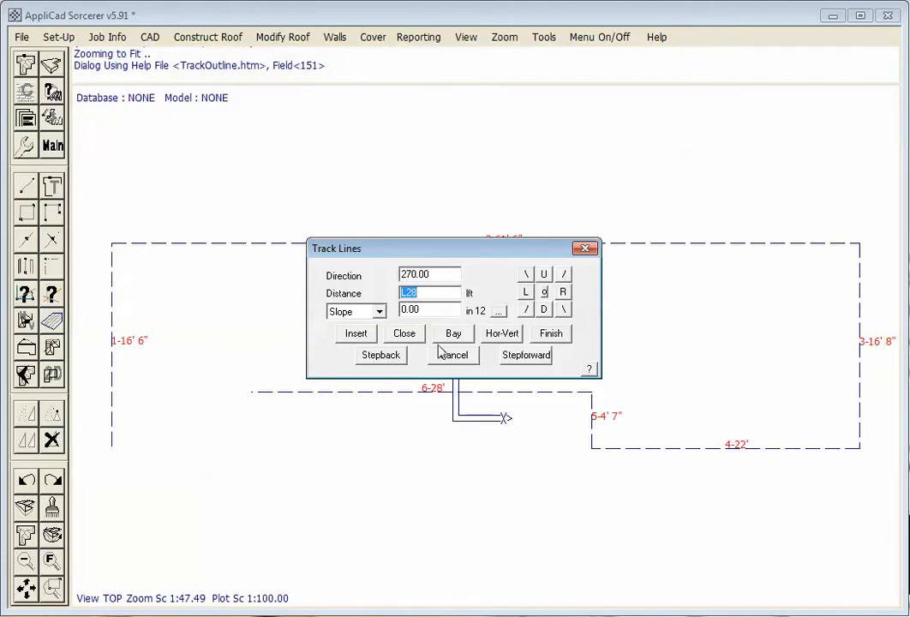
left_click(405, 335)
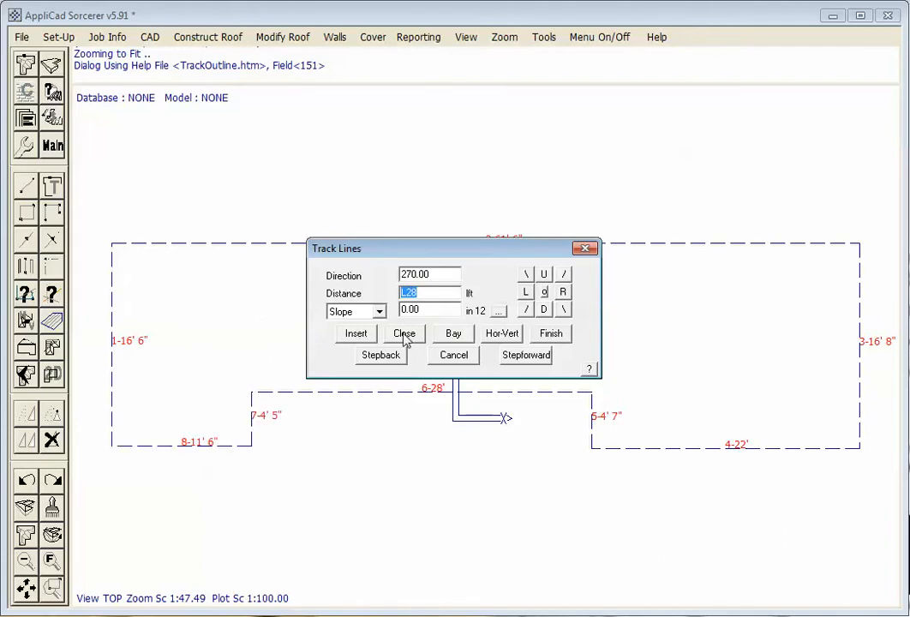
left_click(391, 362)
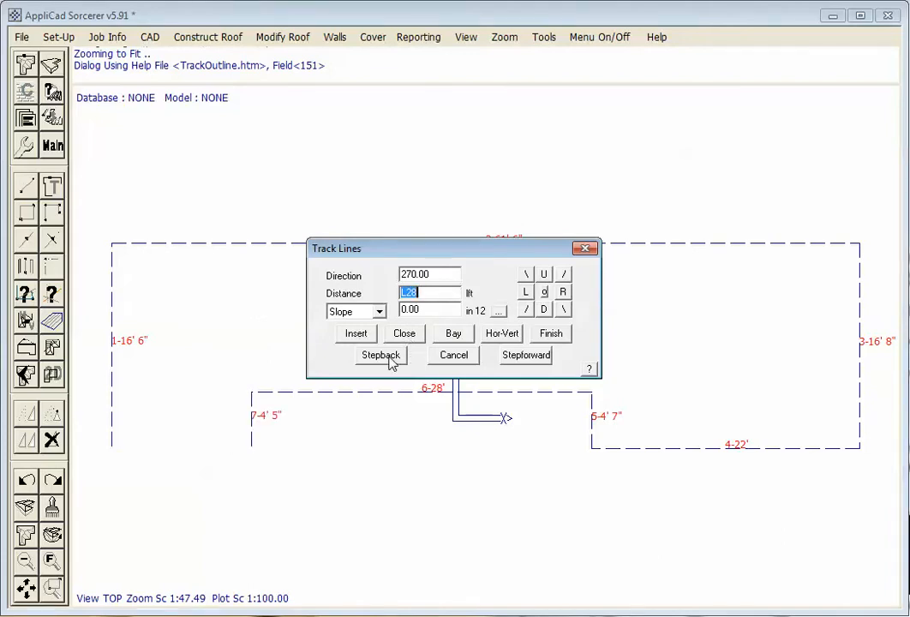
left_click(391, 361)
Step: Close the outline with intersecting lines of 5'10" (second-last) and 11'6" (last), using the upper intersection point inside the outline
type("v")
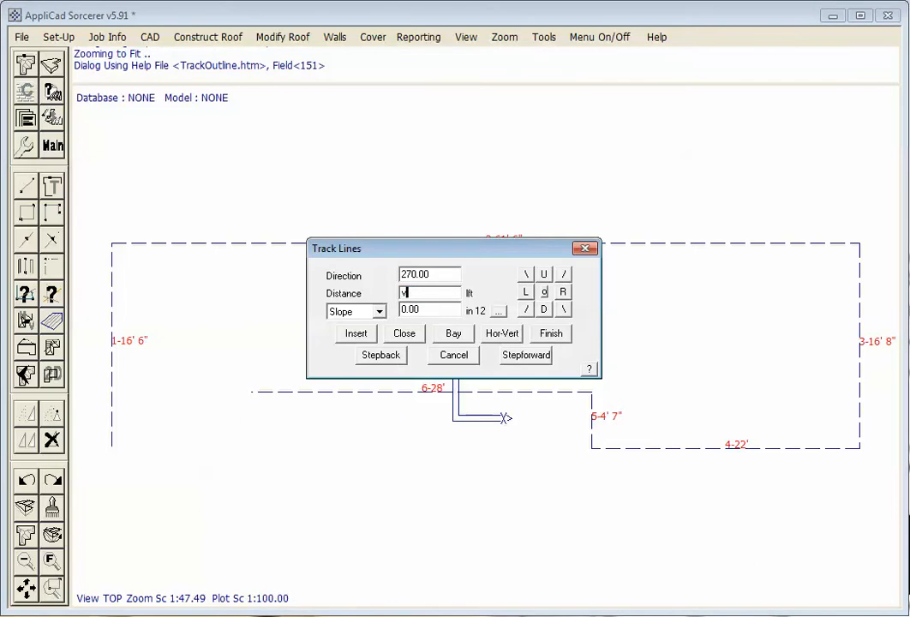
key("Return")
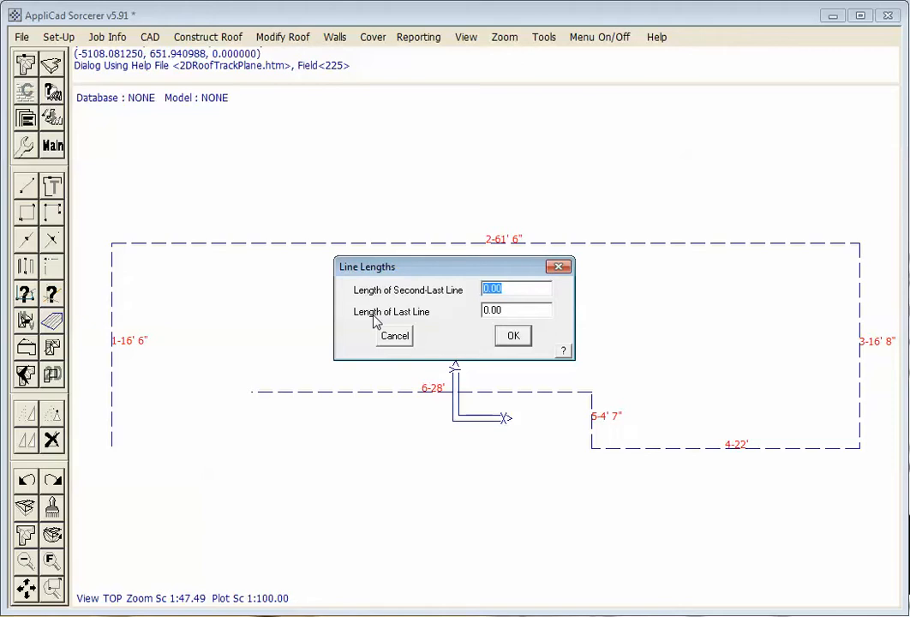
type("5'10")
key("Tab")
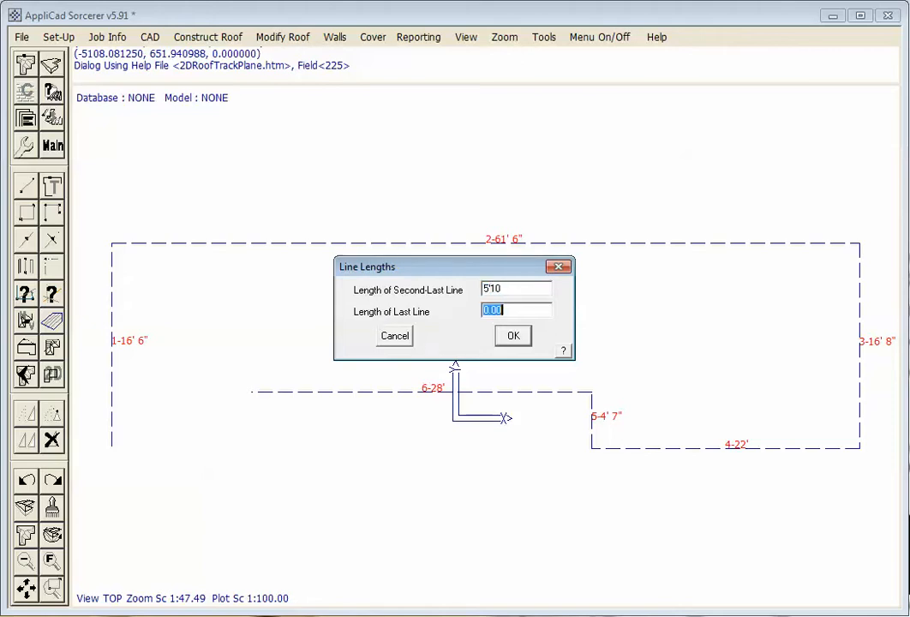
type("11'6")
key("Return")
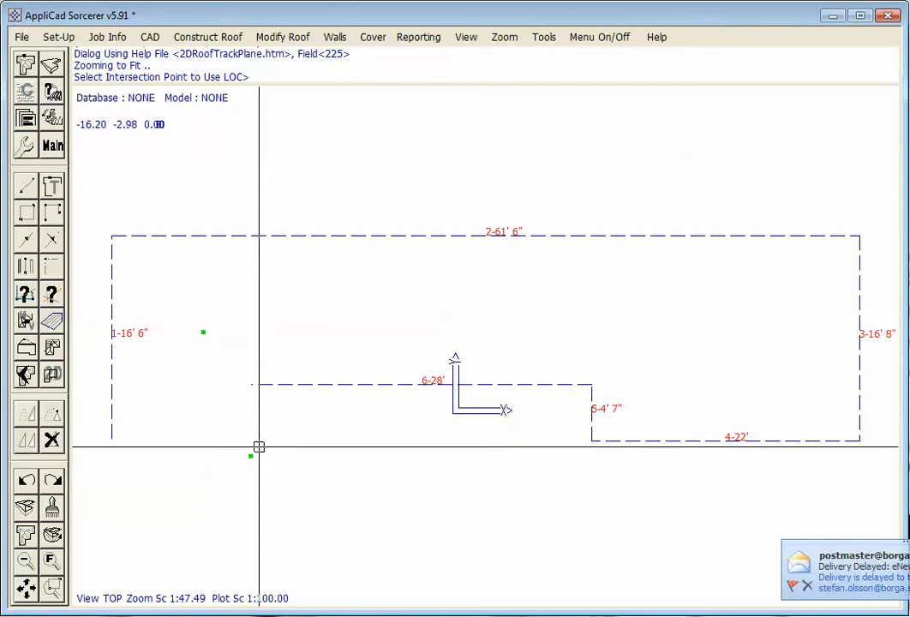
left_click(198, 339)
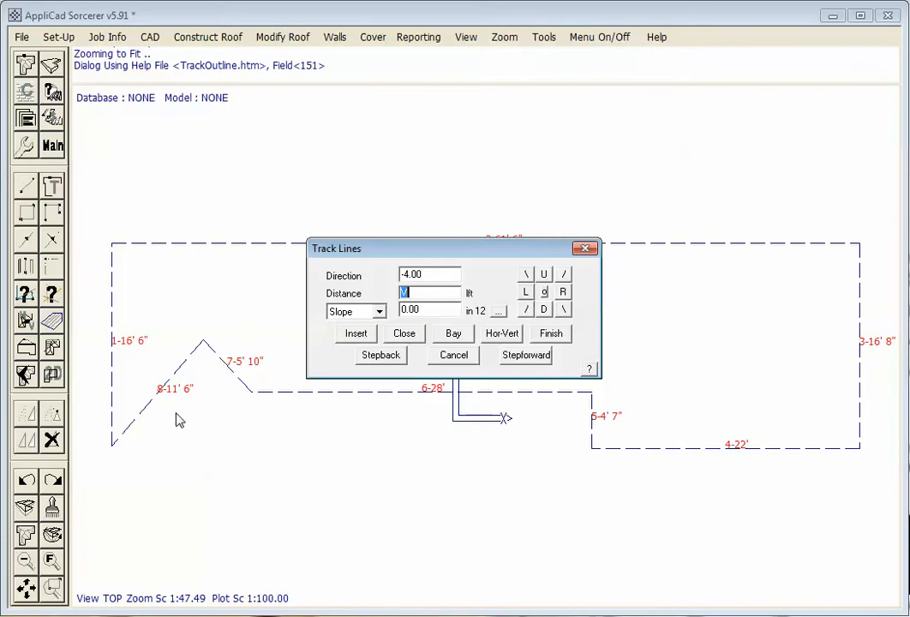
Step: Finish the outline as a metal roof plane with a slope of 8 in 12
type("f")
key("Return")
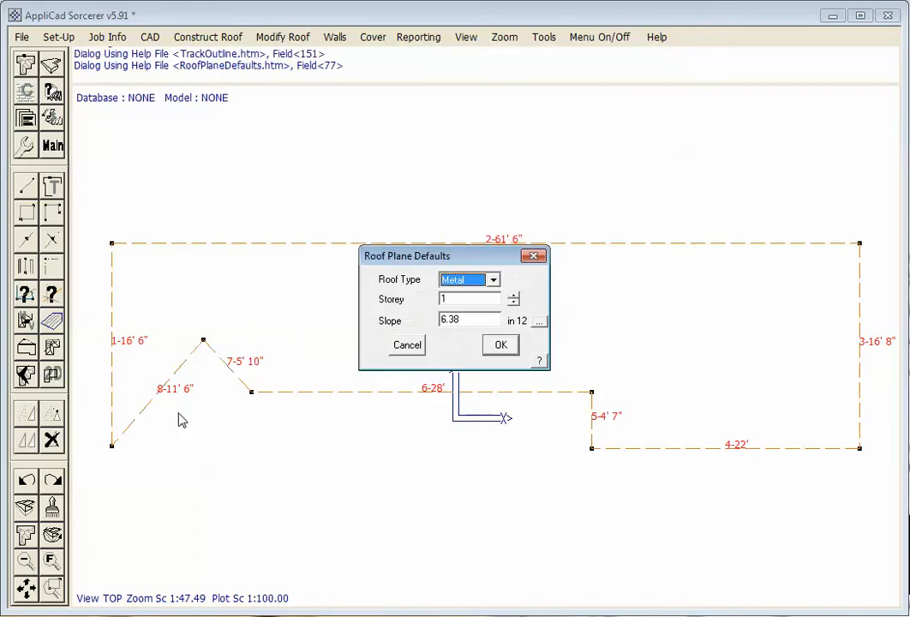
left_click_drag(486, 320, 332, 324)
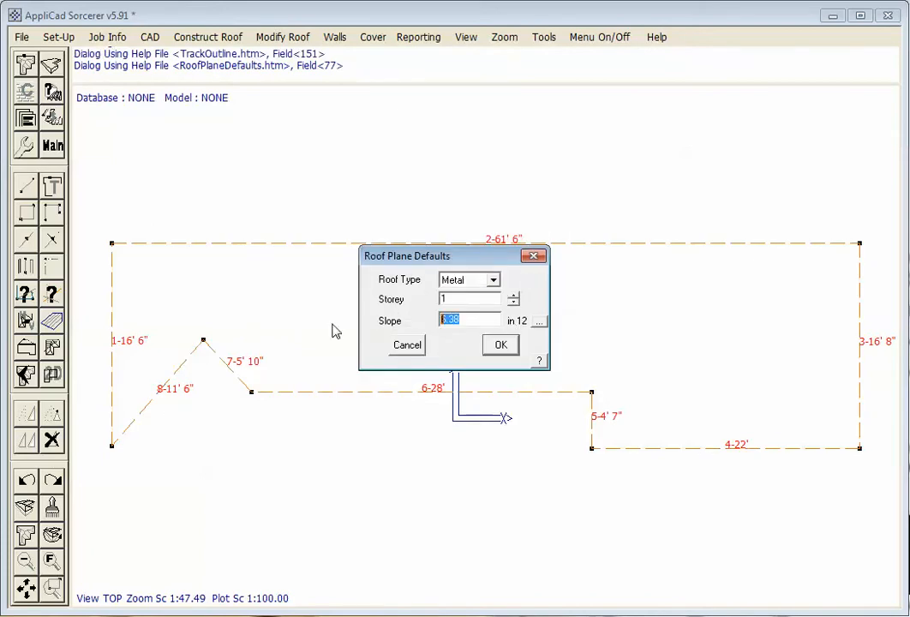
type("8")
key("Return")
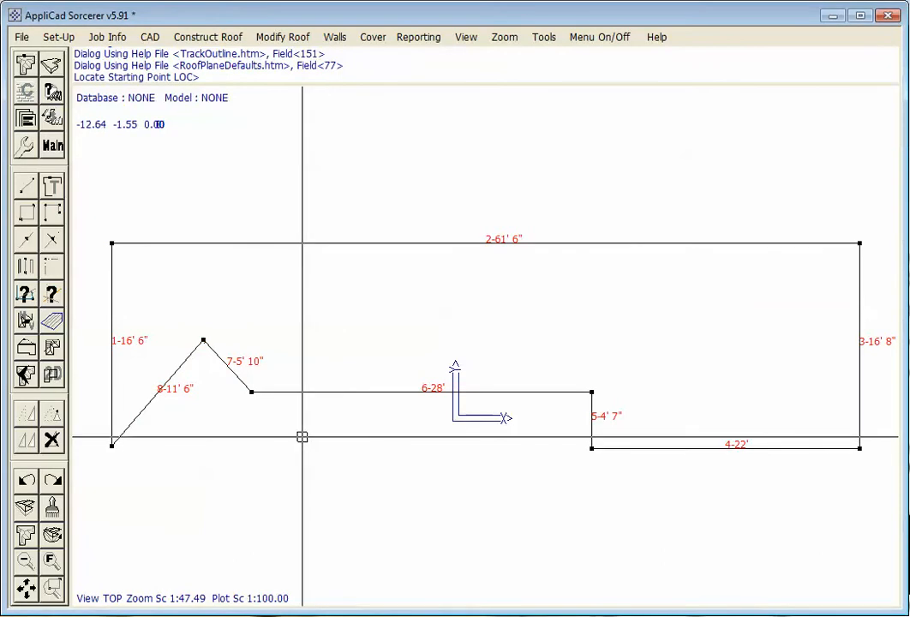
Step: Start a second outline below the first plane's notch with lines 14'2" down, 8'8" left and 6' up
left_click(201, 397)
type("D14'2")
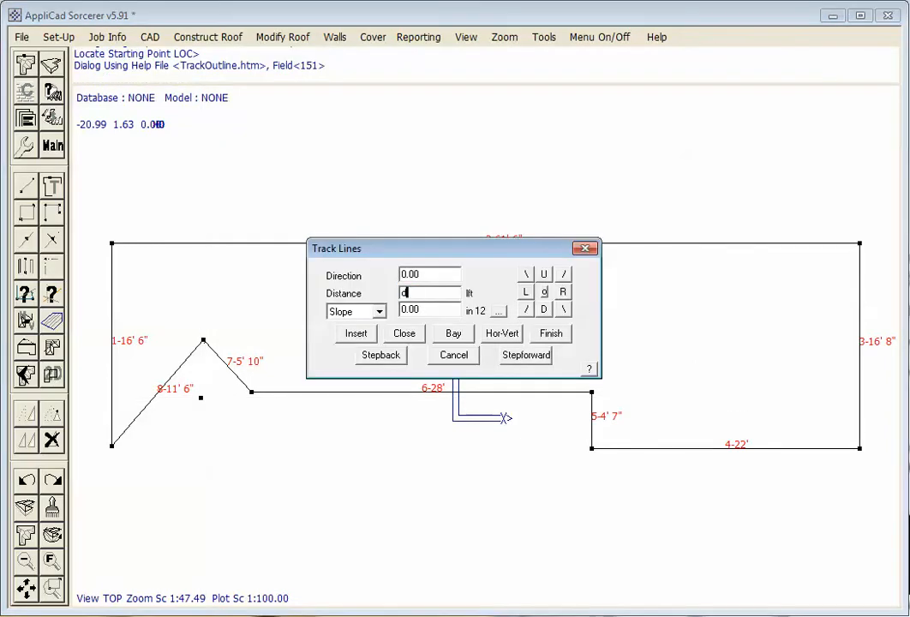
key("Return")
key("BackSpace")
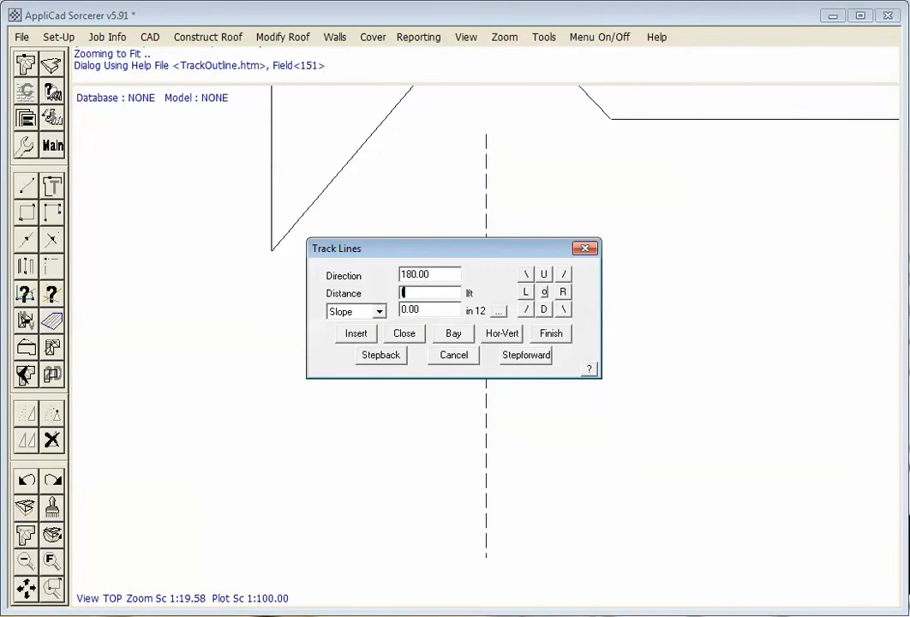
type("L8'8")
key("Return")
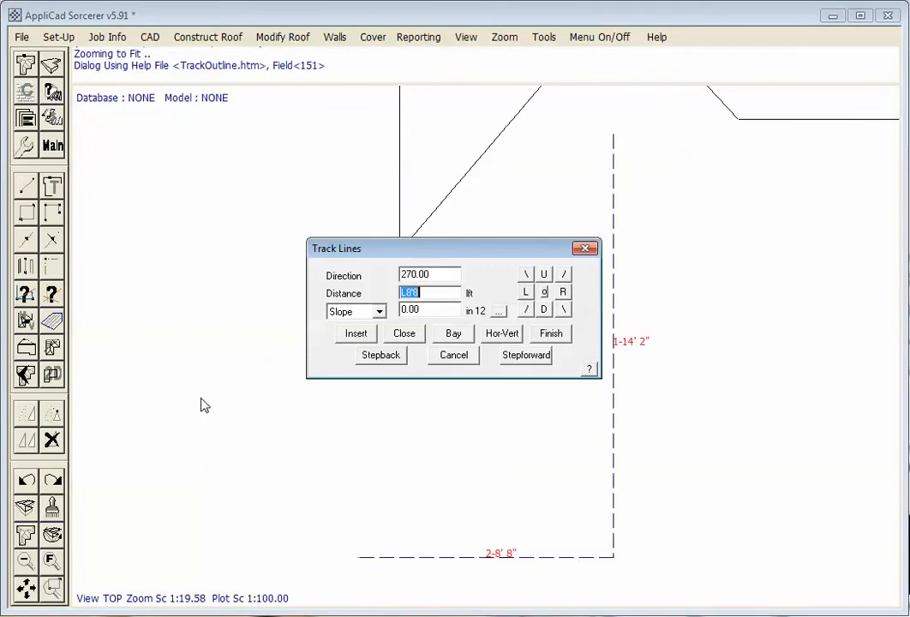
type("u6")
key("Return")
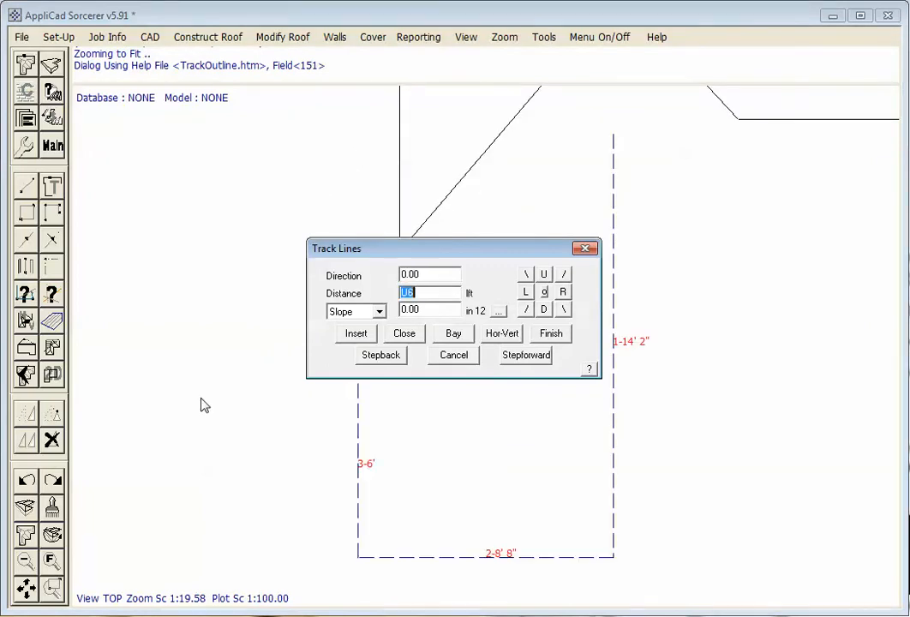
Step: Close the second outline back to its starting point and finish it as a roof plane with the current defaults
type("x")
key("Return")
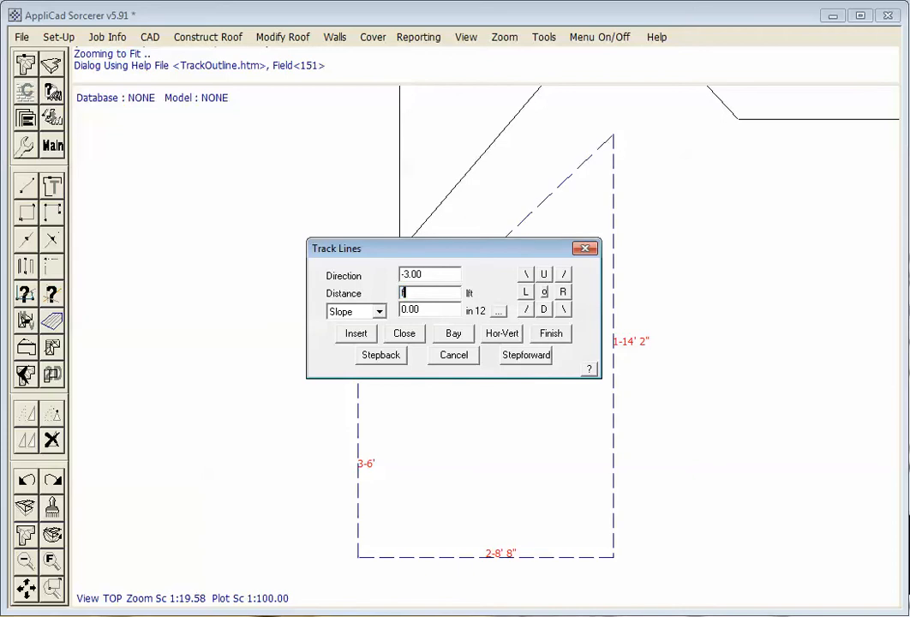
key("Return")
key("Return")
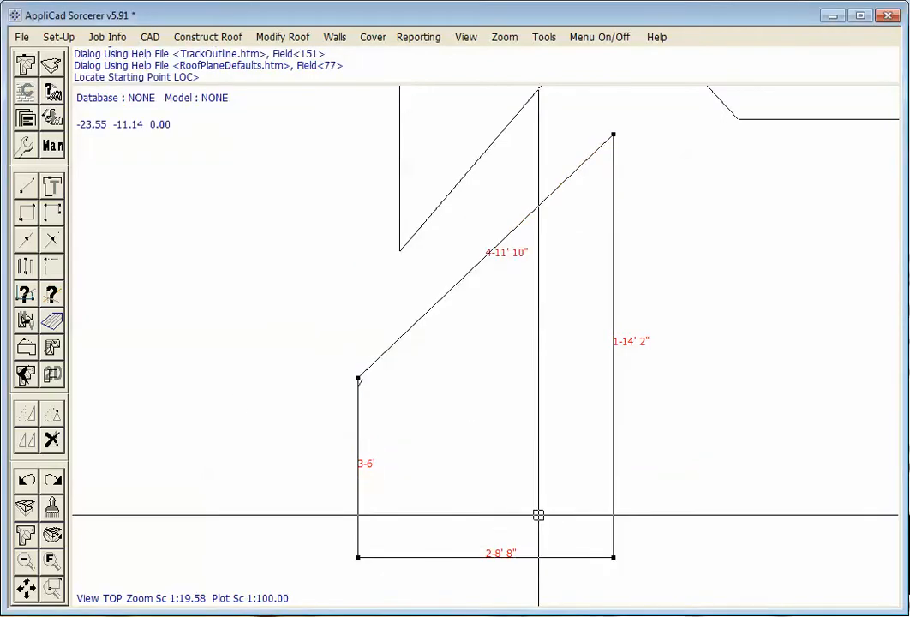
Step: Leave the track-lines command and display the roof planes with hatching
left_click(175, 234)
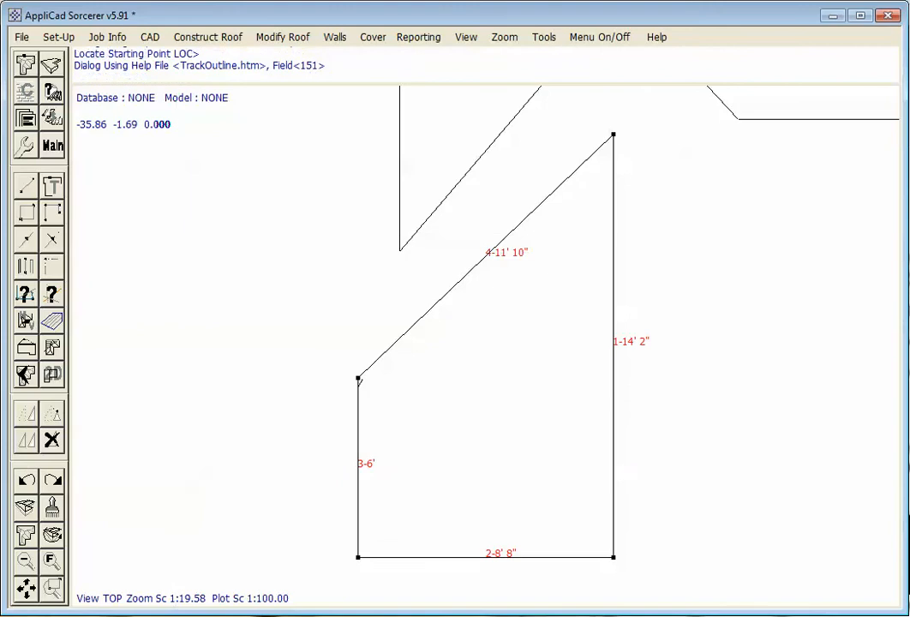
key("Escape")
left_click(24, 146)
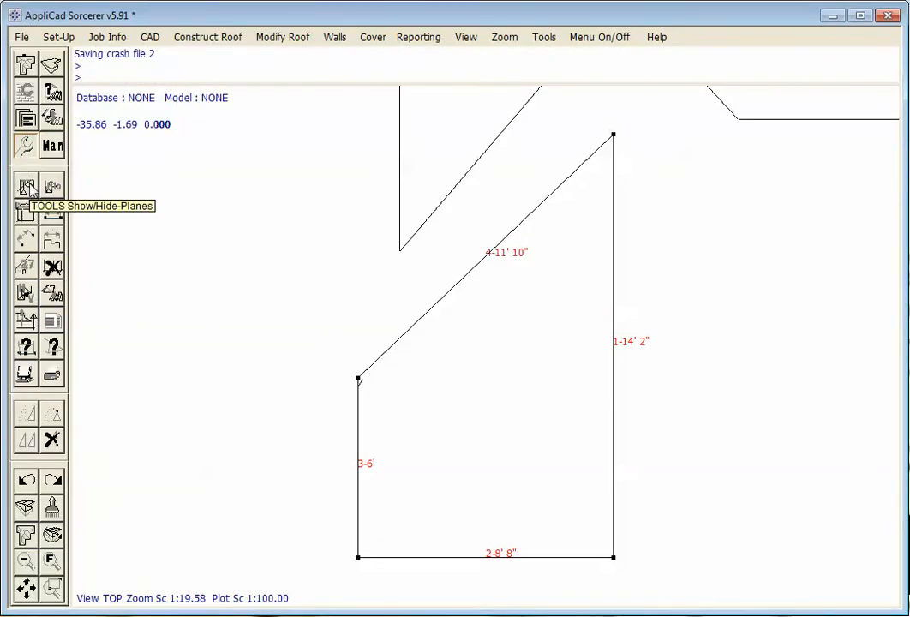
left_click(29, 189)
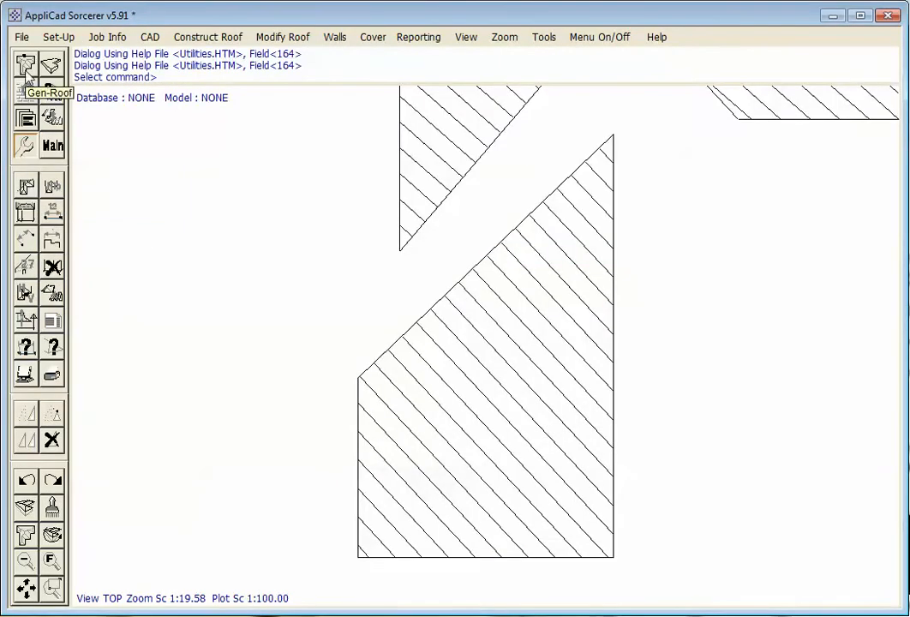
Step: Start a third track-lines outline just right of the second plane's peak, with lines 14'2" down and 8'8" right
left_click(24, 63)
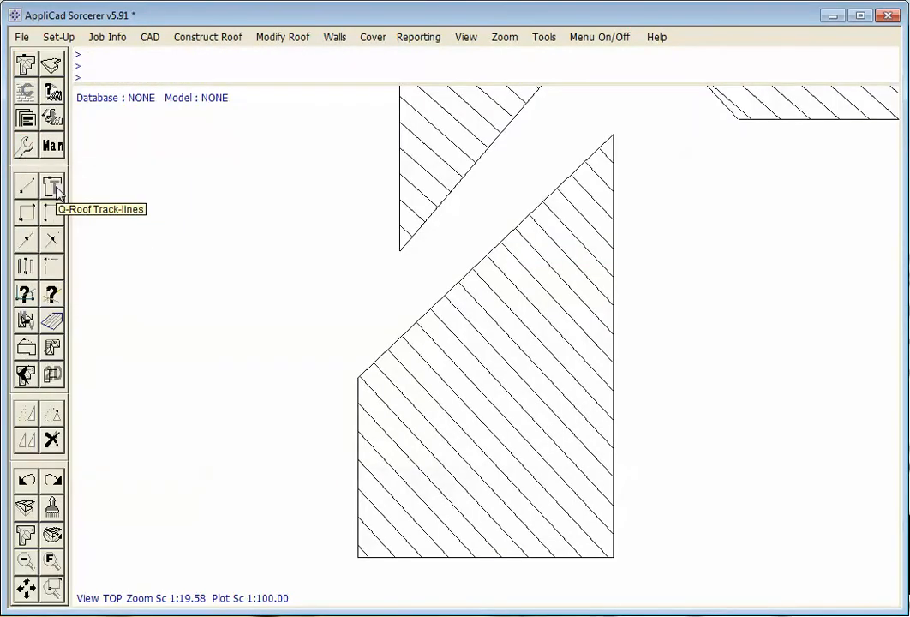
left_click(52, 185)
left_click(632, 134)
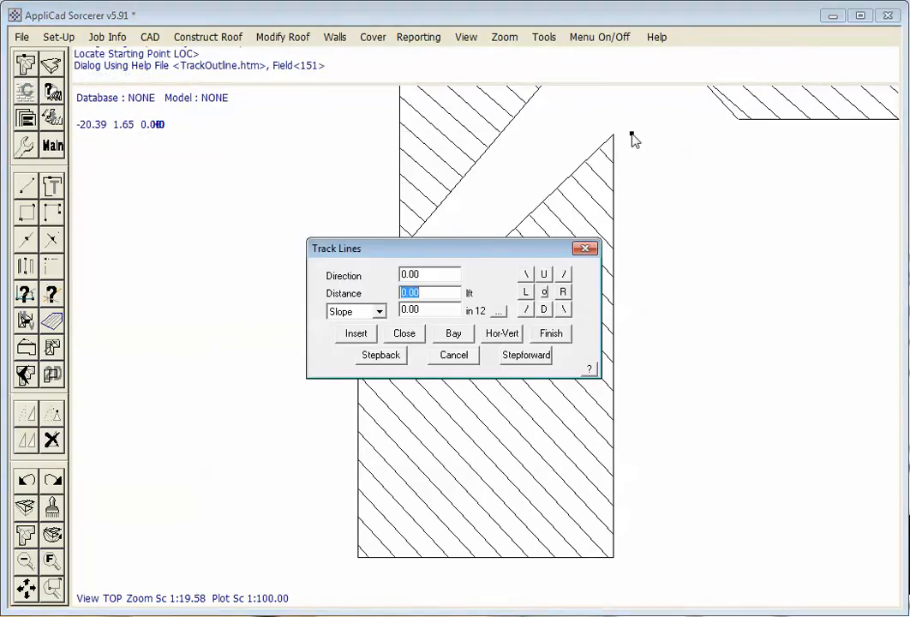
type("270")
key("Return")
type("r8'8")
key("Return")
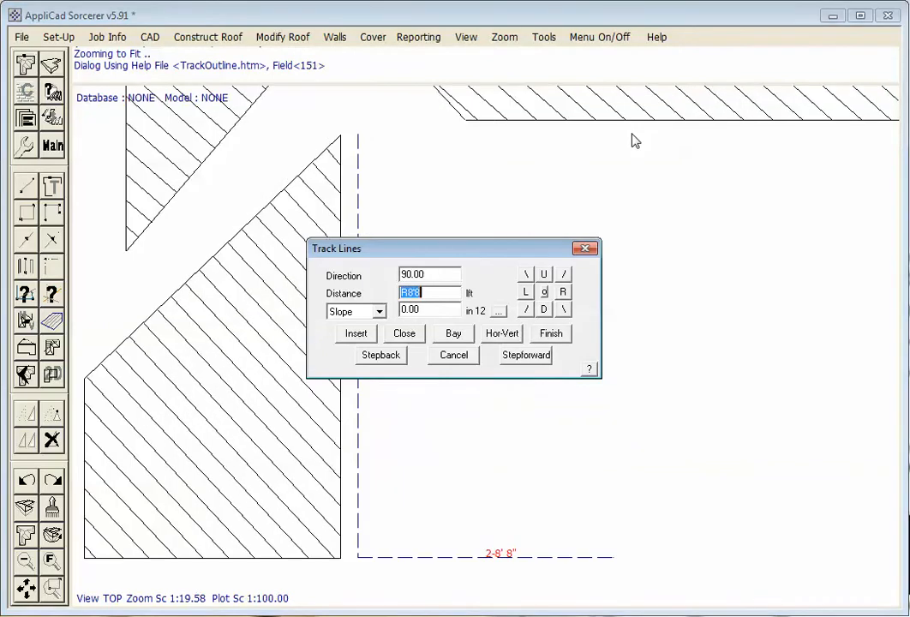
Step: Close the third outline with intersecting lines 11'3" and 5'10" long, using the outer intersection point away from the first line
type("f")
key("Return")
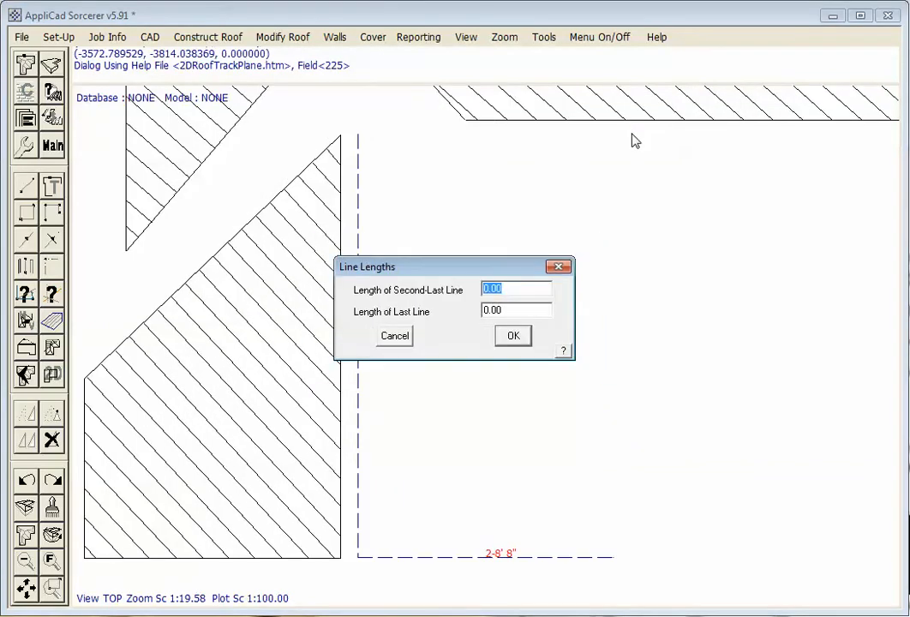
type("11'3")
key("Tab")
type("5'10")
key("Return")
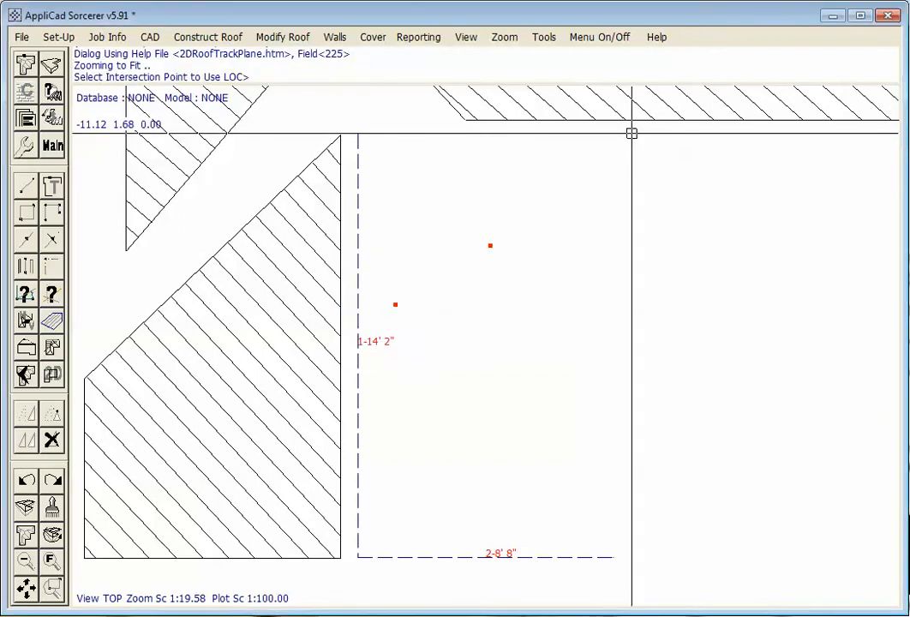
left_click(508, 247)
left_click(504, 334)
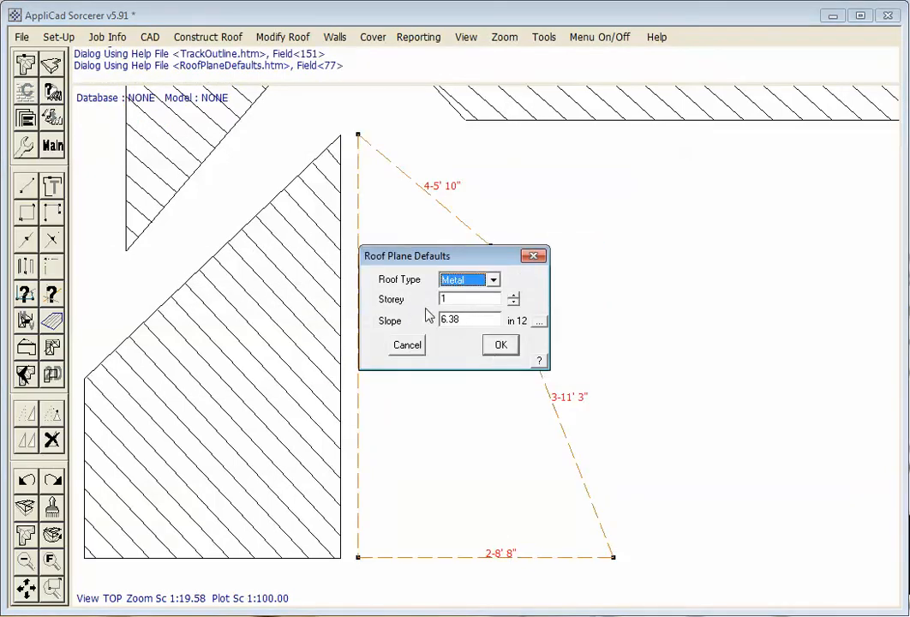
Step: Set the third outline's slope to 0 in 12 and create its roof plane
left_click_drag(481, 319, 407, 323)
type("0")
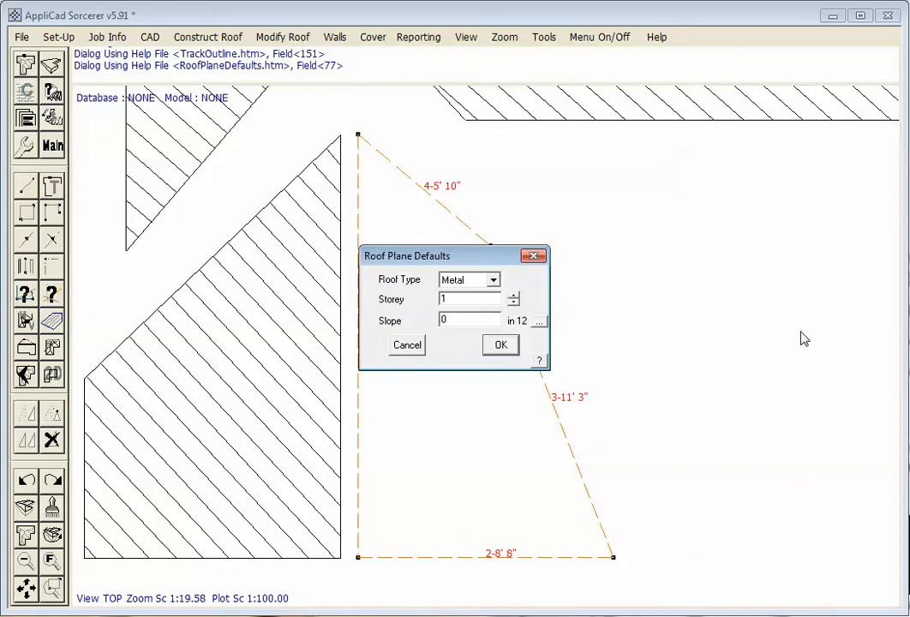
key("Return")
Step: Draw a fourth roof plane right of the third with lines 28' right, 10'4" down and 24' left, closed to its starting point
scroll(340, 229, "down", 8)
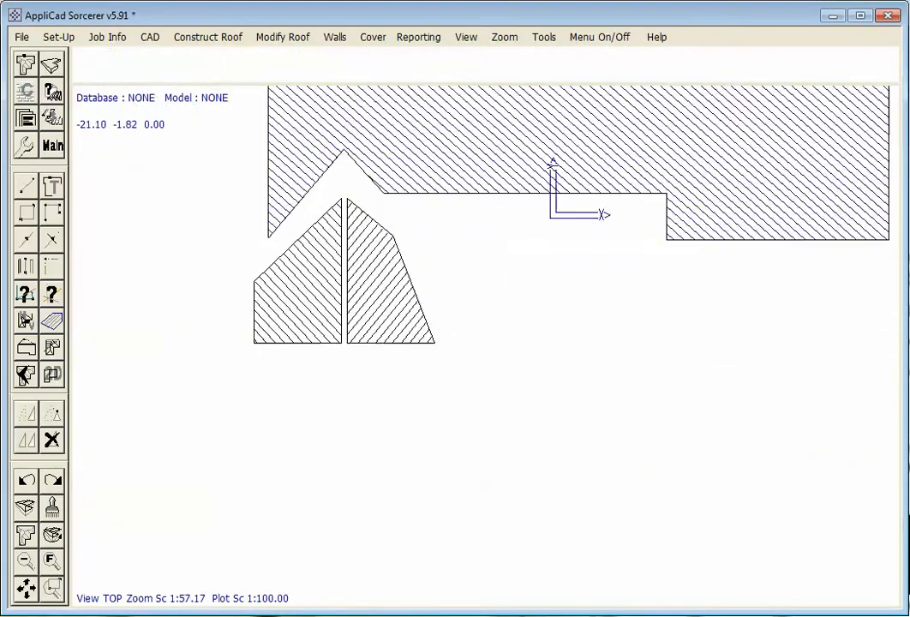
scroll(451, 242, "up", 4)
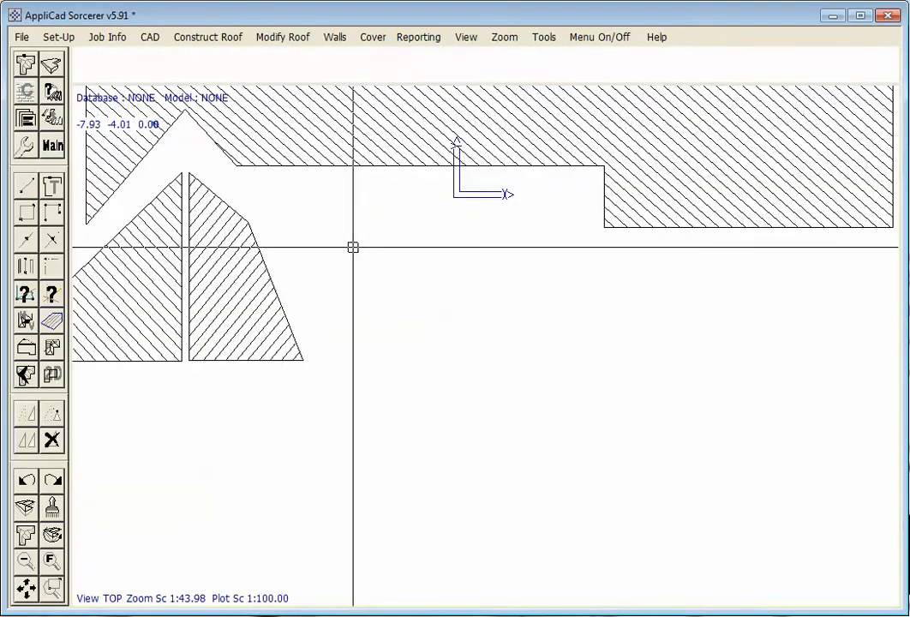
left_click(335, 248)
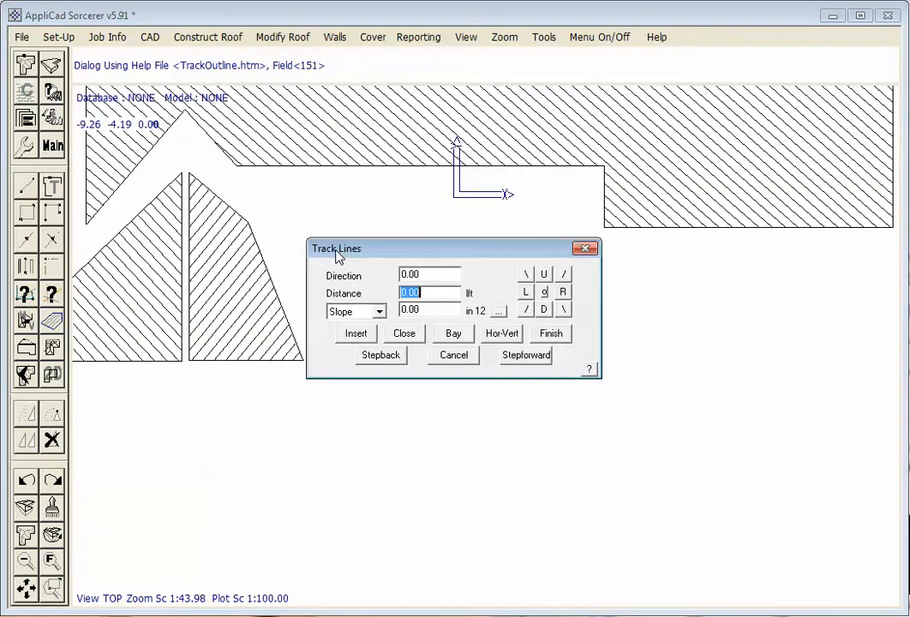
type("1")
key("Return")
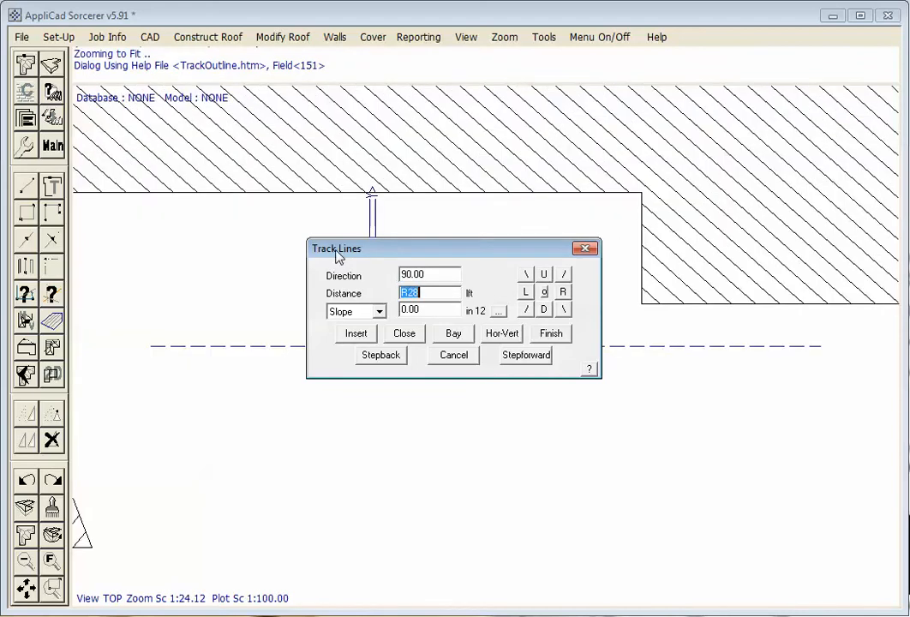
type("d10")
key("Return")
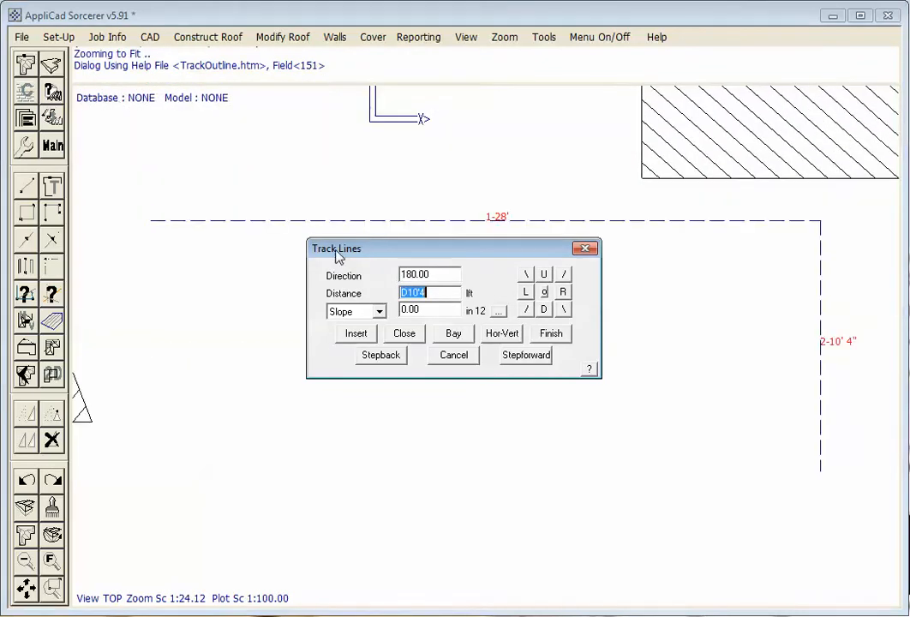
type("l24")
key("Return")
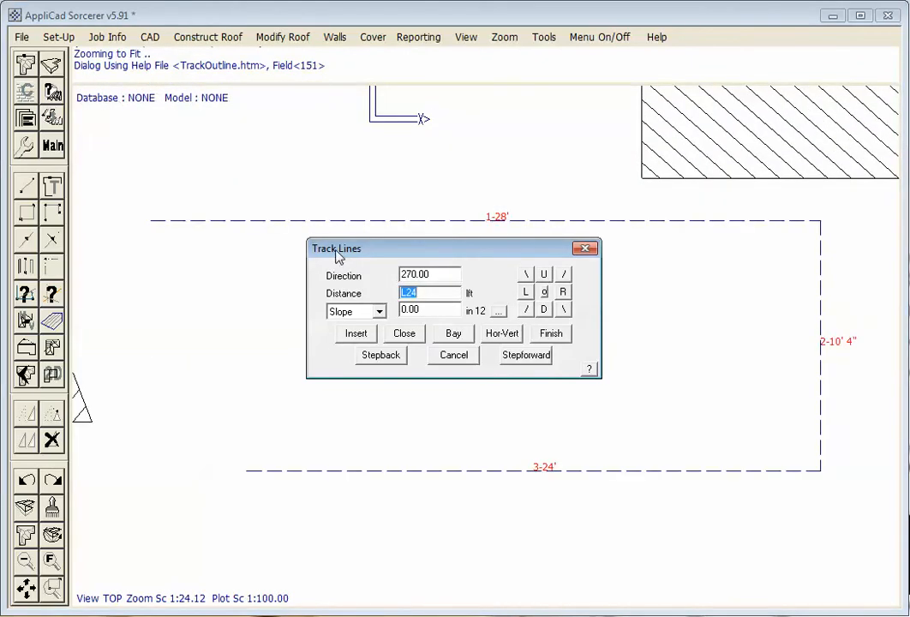
type("x")
key("Return")
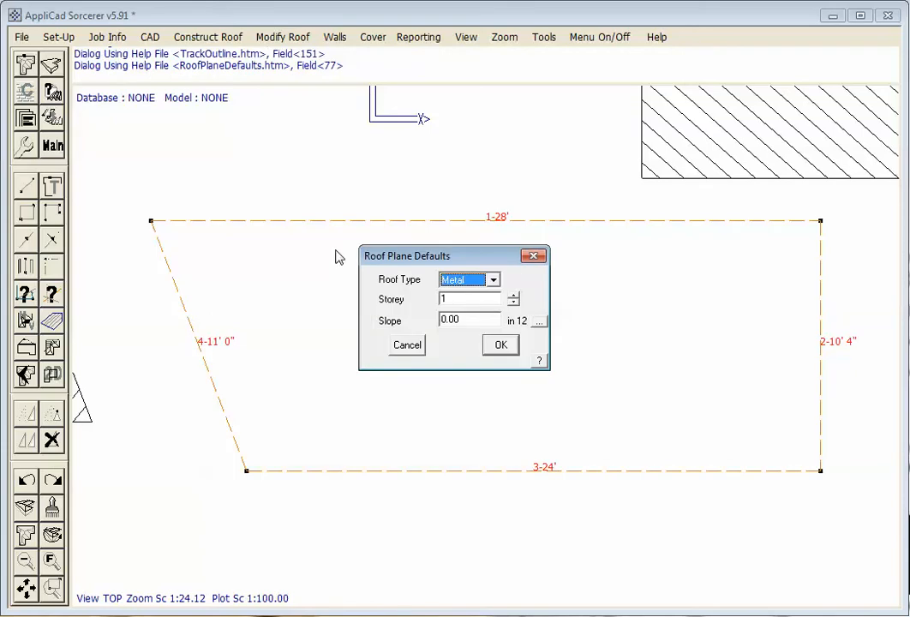
key("Return")
Step: Start a fifth outline above the first plane with lines 16' down, 61'6" right, 8'6" up and 53'6" left
scroll(580, 527, "down", 5)
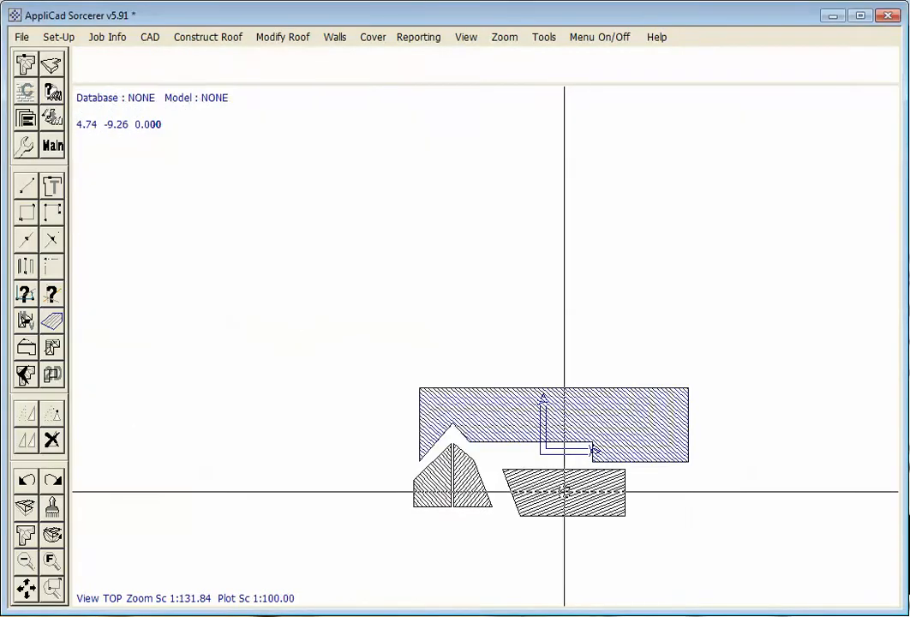
left_click(420, 315)
type("d1")
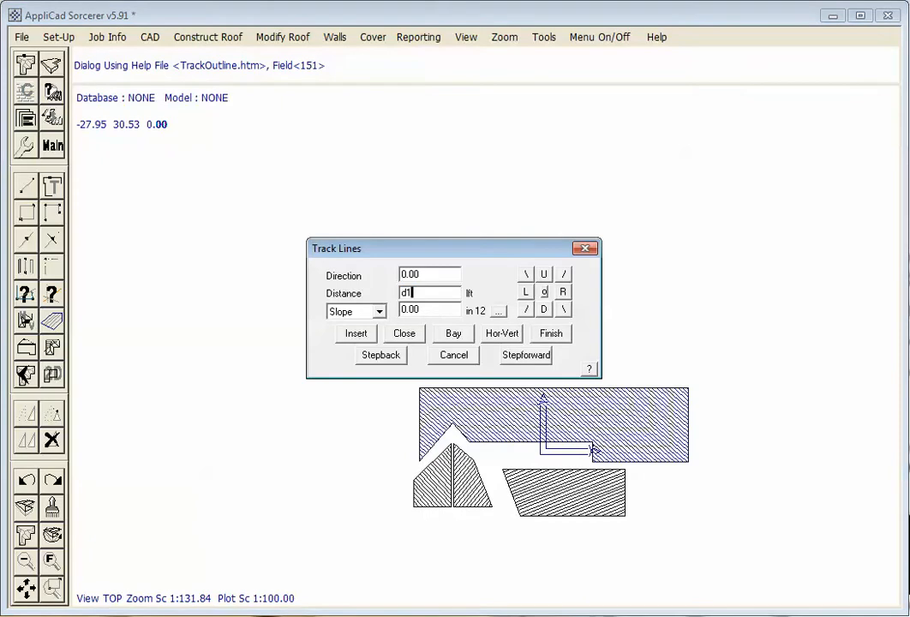
type("6")
key("Return")
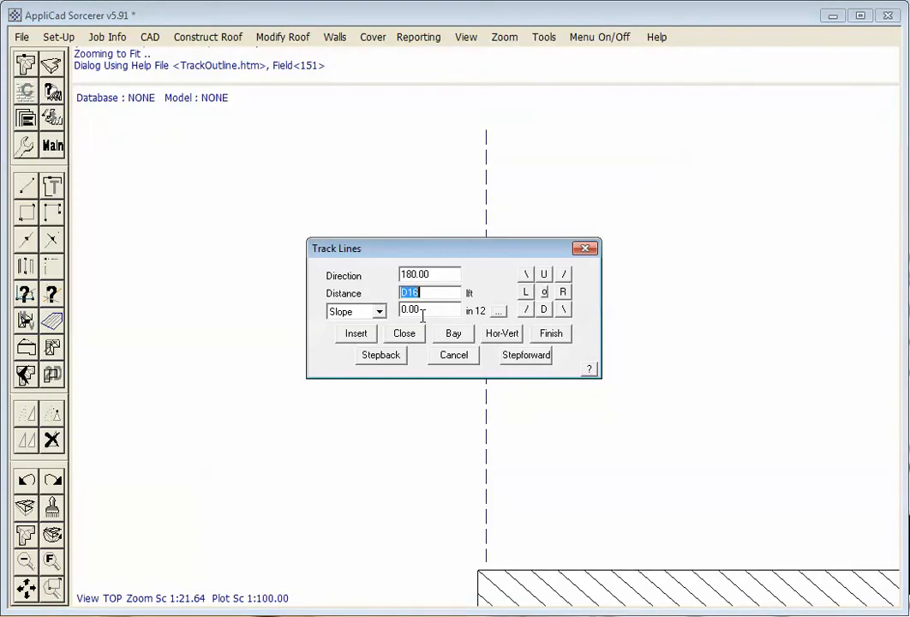
type("r61'6")
key("Return")
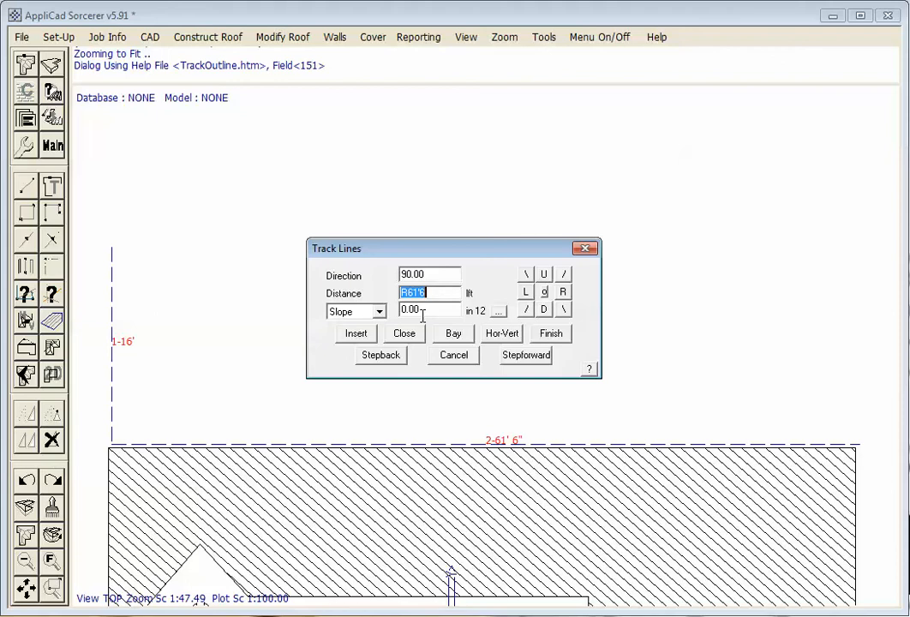
type("u8'6")
key("Return")
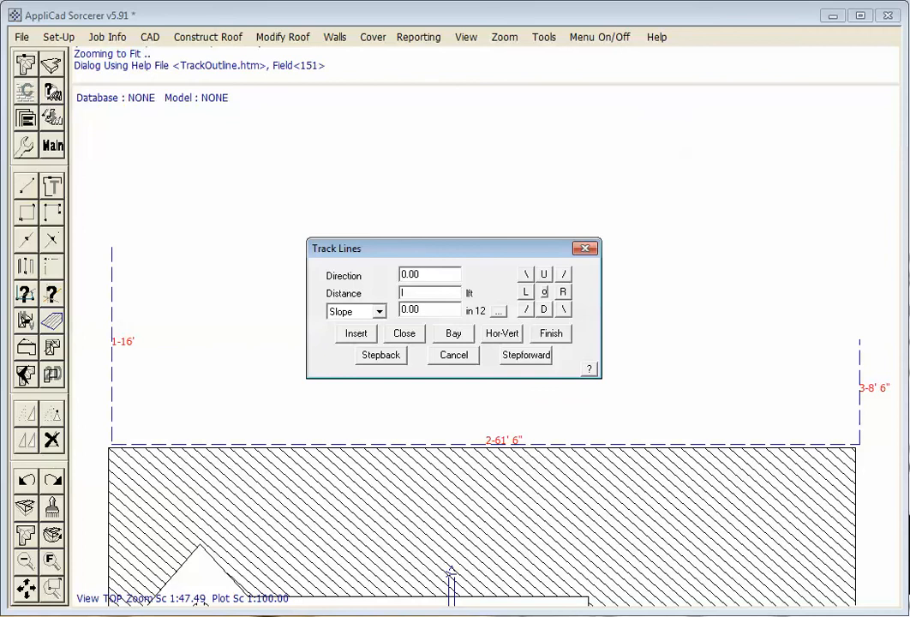
type("l53'6")
key("Return")
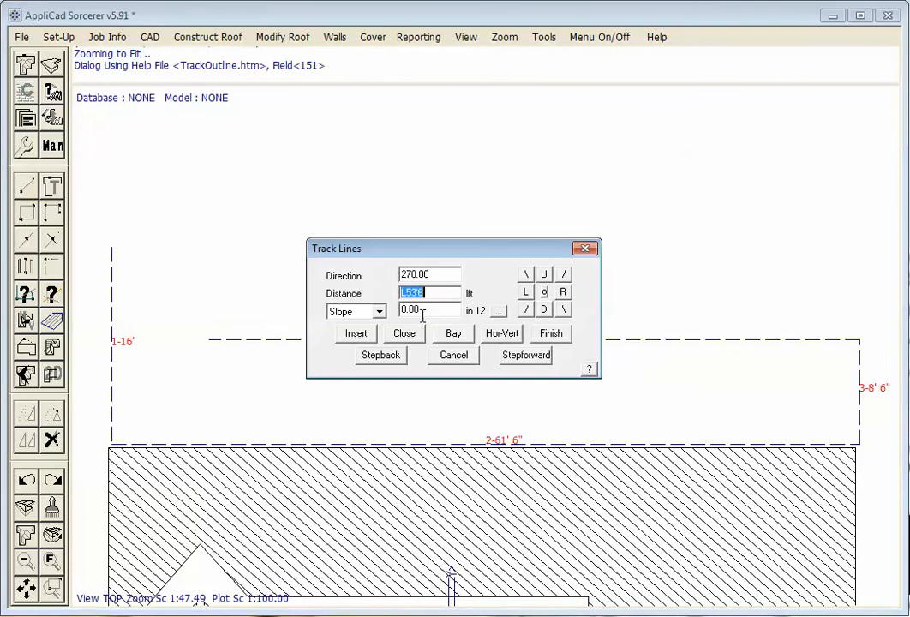
Step: Close the fifth outline back to its starting point and finish it as a roof plane with the current defaults
type("x")
key("Return")
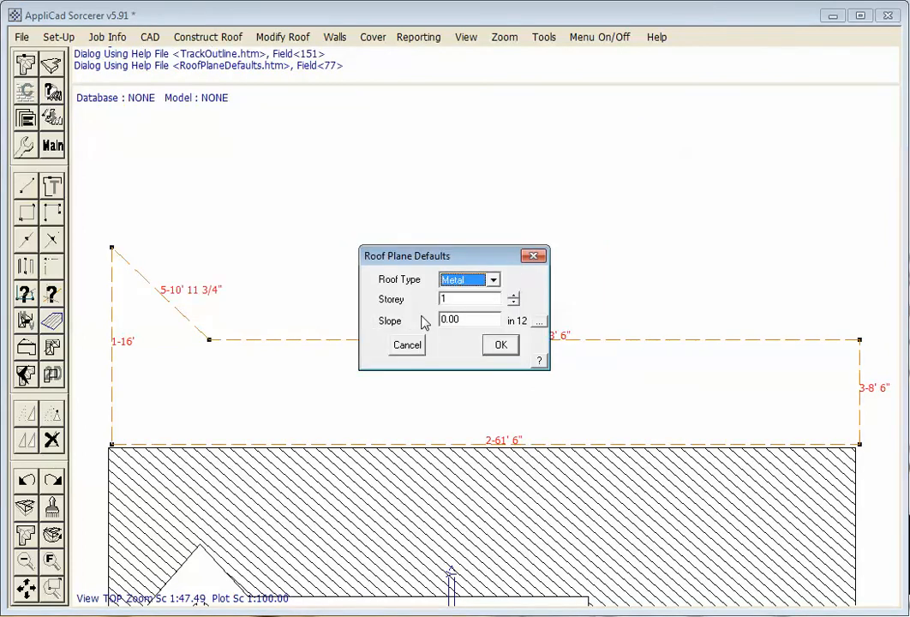
key("Return")
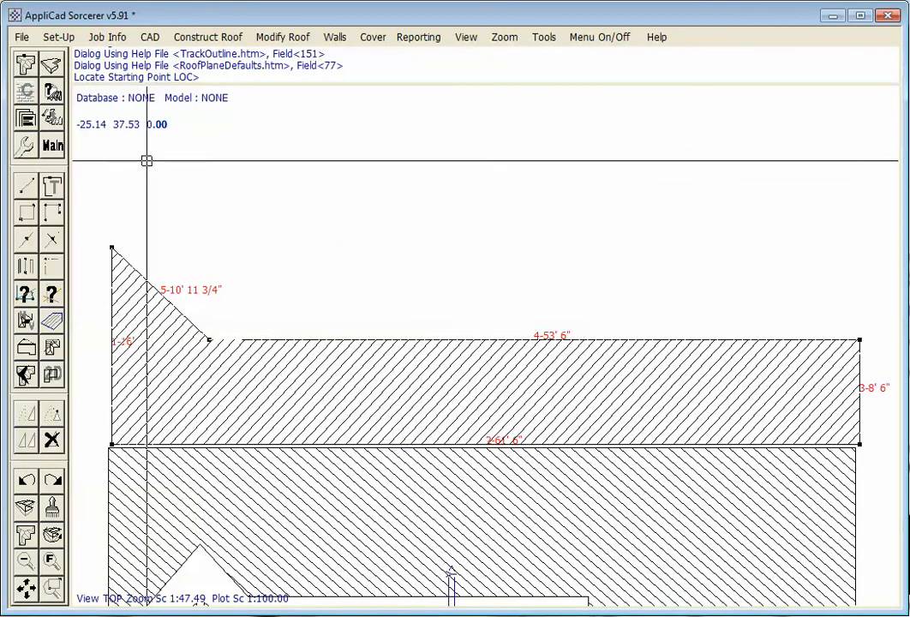
Step: Start a sixth outline just above the fifth plane's peak with a line 9'6" up
left_click(109, 233)
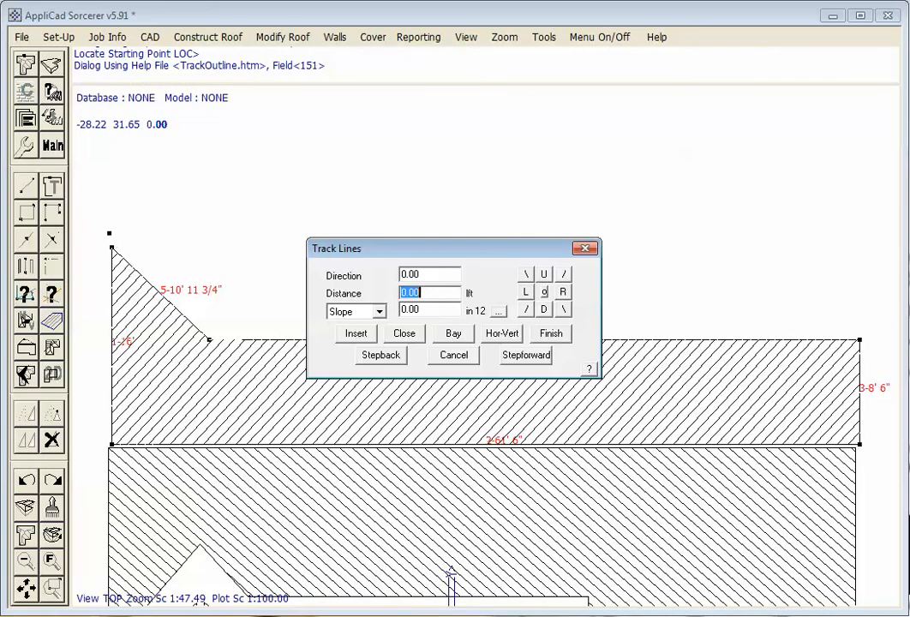
type("u9'6\"")
key("Return")
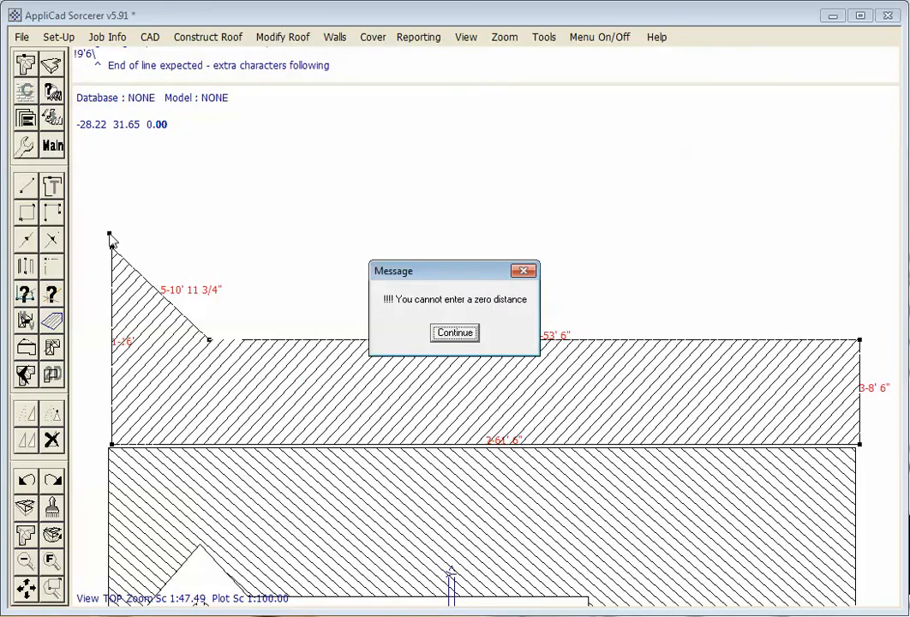
key("Return")
key("BackSpace")
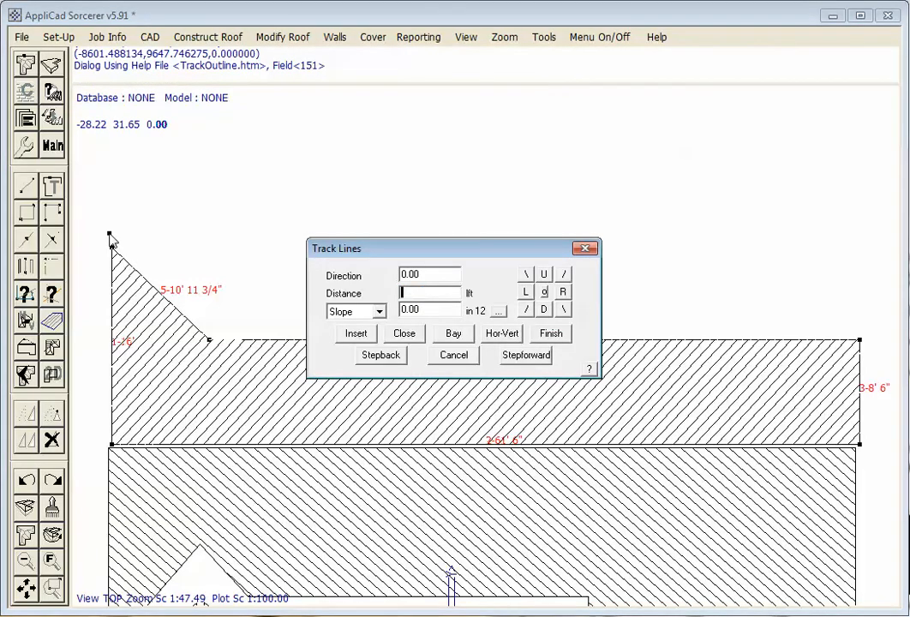
type("u9'6")
key("Return")
Step: Continue the sixth outline with lines 8'9" right and 17'3" down
type("r")
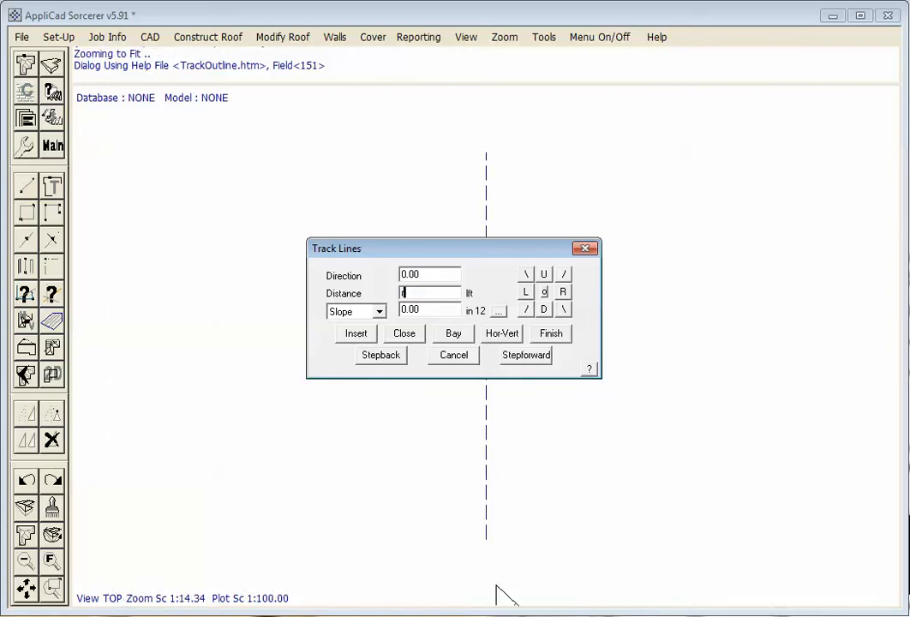
type("8'9")
key("Return")
type("d17")
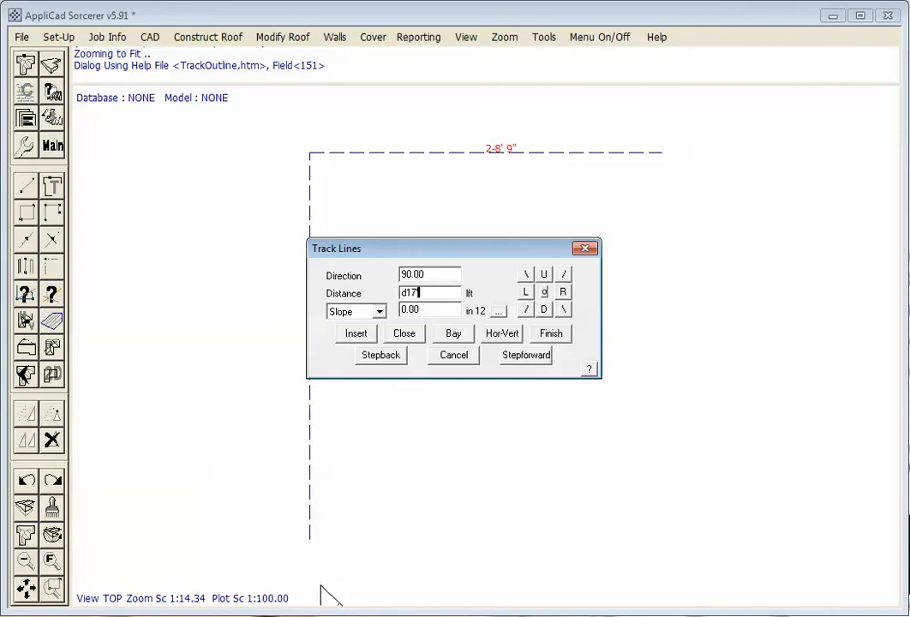
type("'3")
key("Return")
Step: Close the sixth outline to its starting point and finish it as a roof plane with the current defaults
type("c")
key("Return")
type("f")
key("Return")
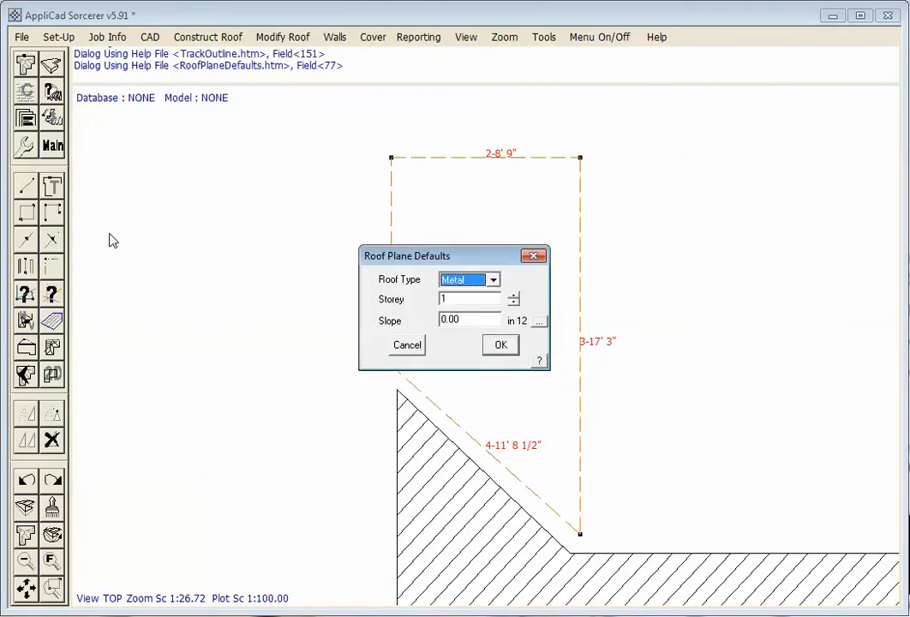
key("Return")
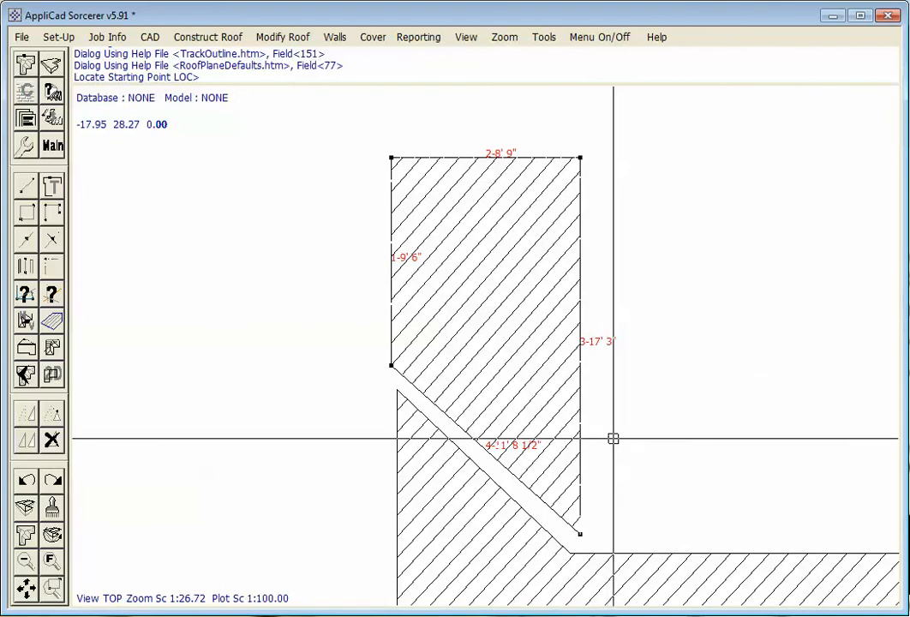
Step: Draw a triangular roof plane just right of the sixth plane with lines 17'3" up and 8'9" right, closed to its starting point
left_click(601, 538)
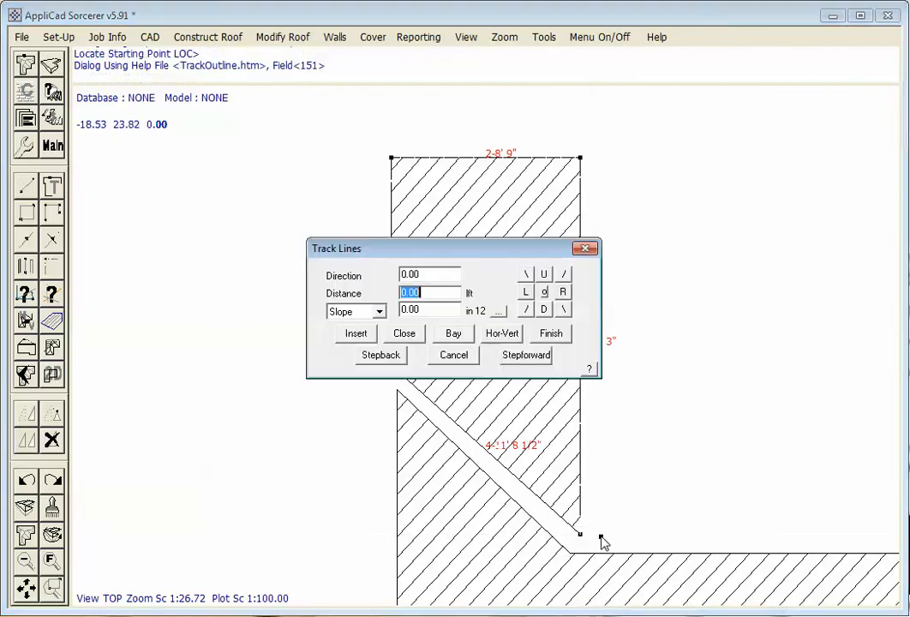
type("u17'3")
key("Return")
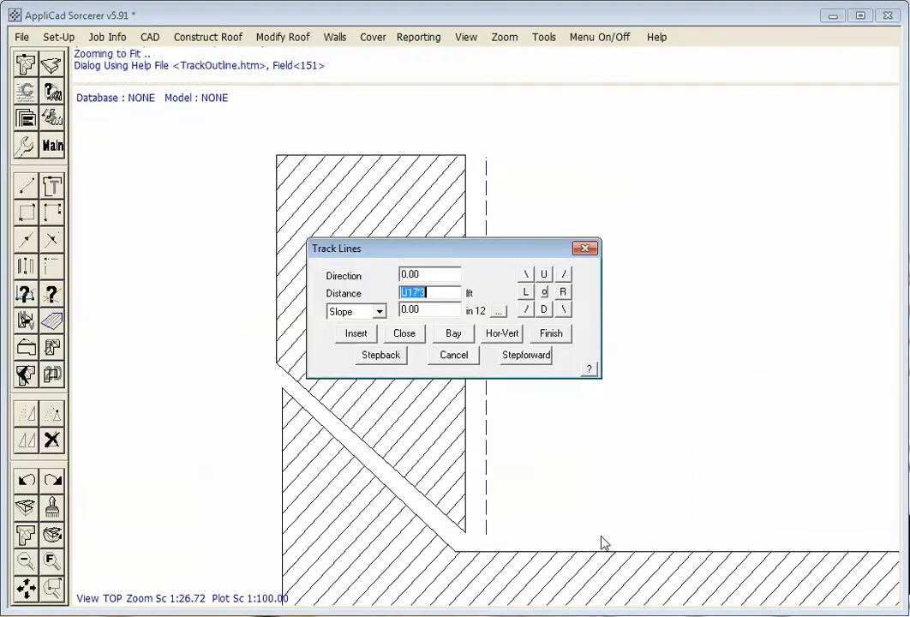
type("R8'9")
key("Return")
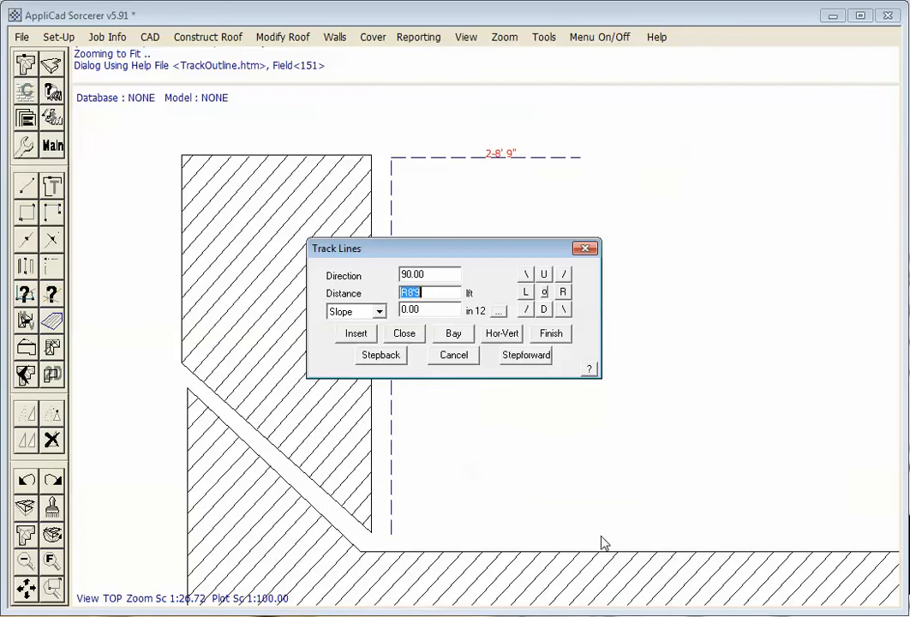
type("X")
key("Return")
key("Return")
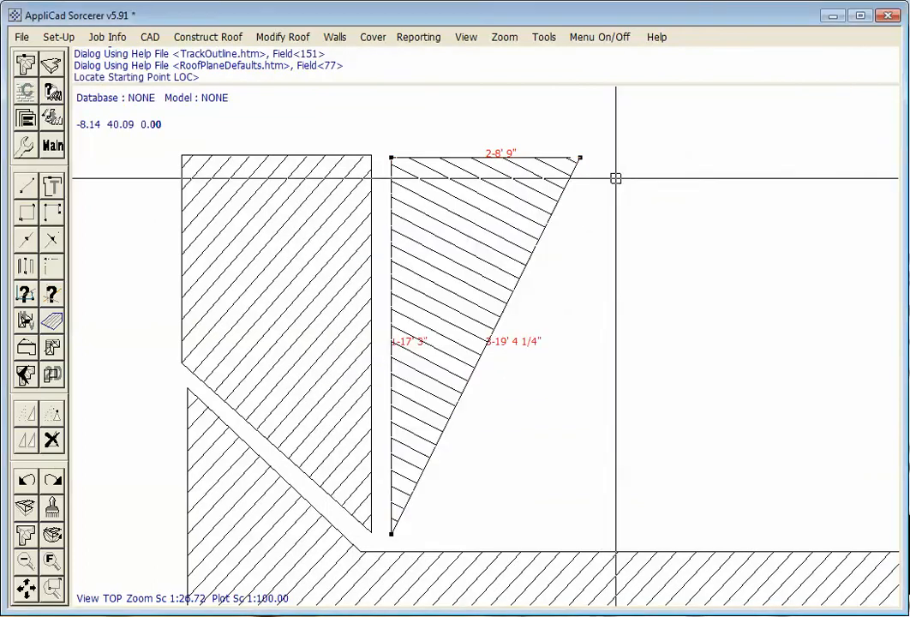
Step: Draw an eighth roof plane right of the triangle with lines 45'3" right, 17'3" down and 53'6" left, closed to its starting point
left_click(620, 158)
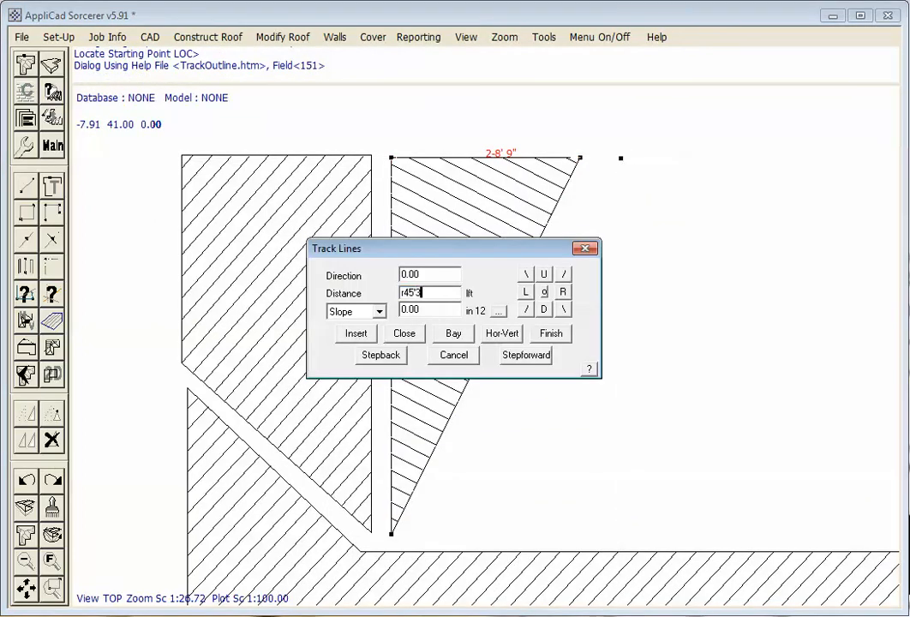
key("Return")
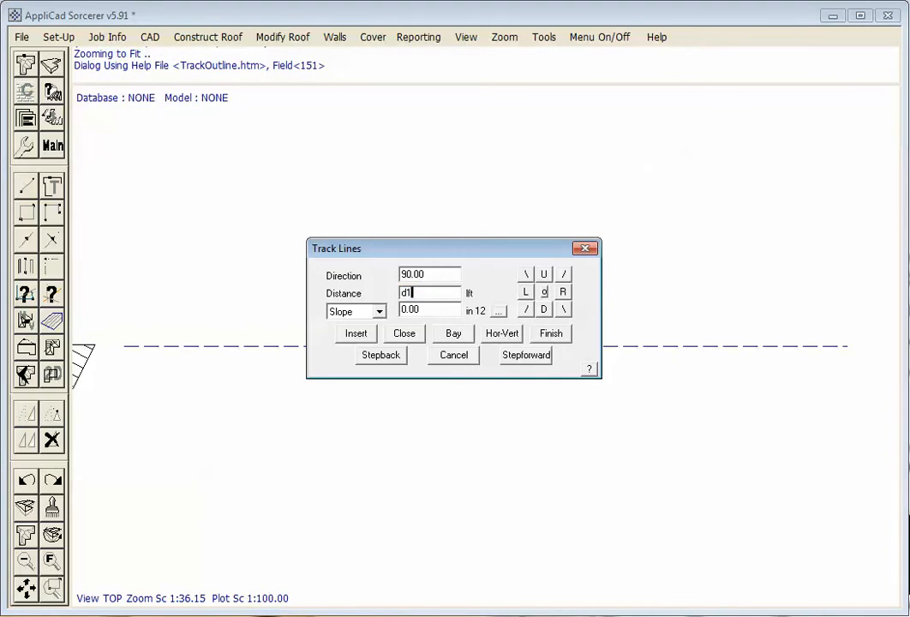
type("d17.3")
key("Return")
key("BackSpace")
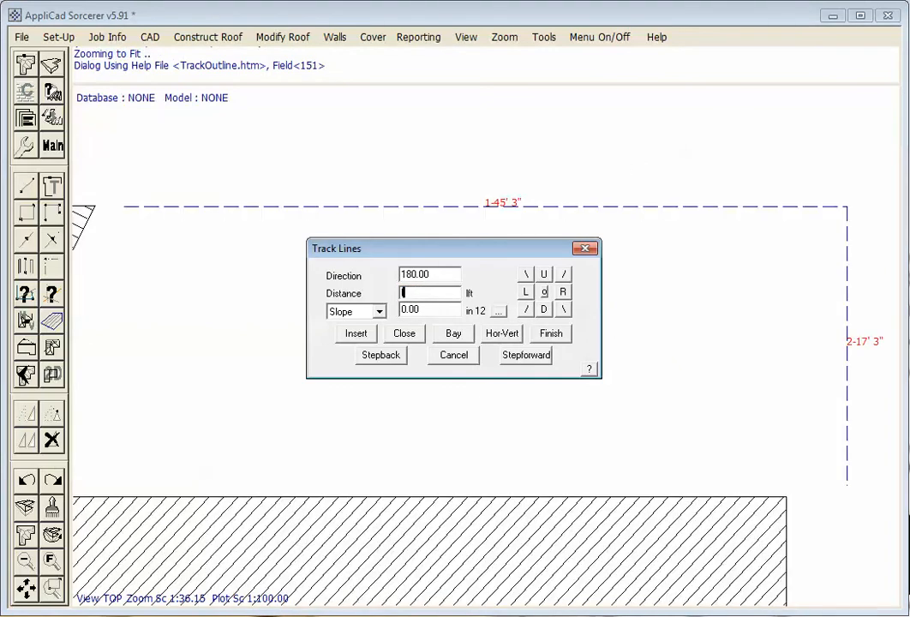
type("l53'6")
key("Return")
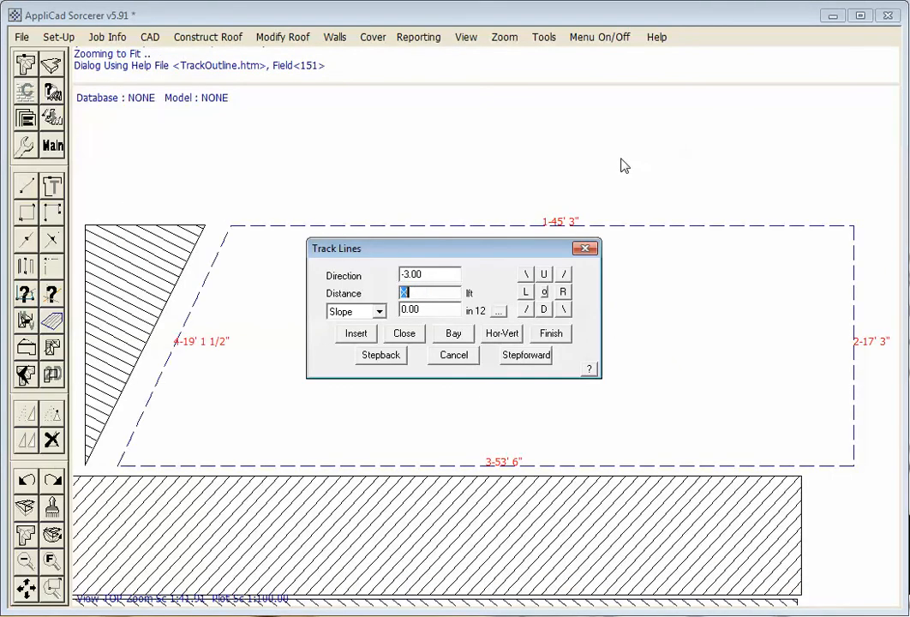
key("Return")
Step: Finish the eighth outline as a roof plane and end the track-line drawing with all planes in view
left_click(563, 192)
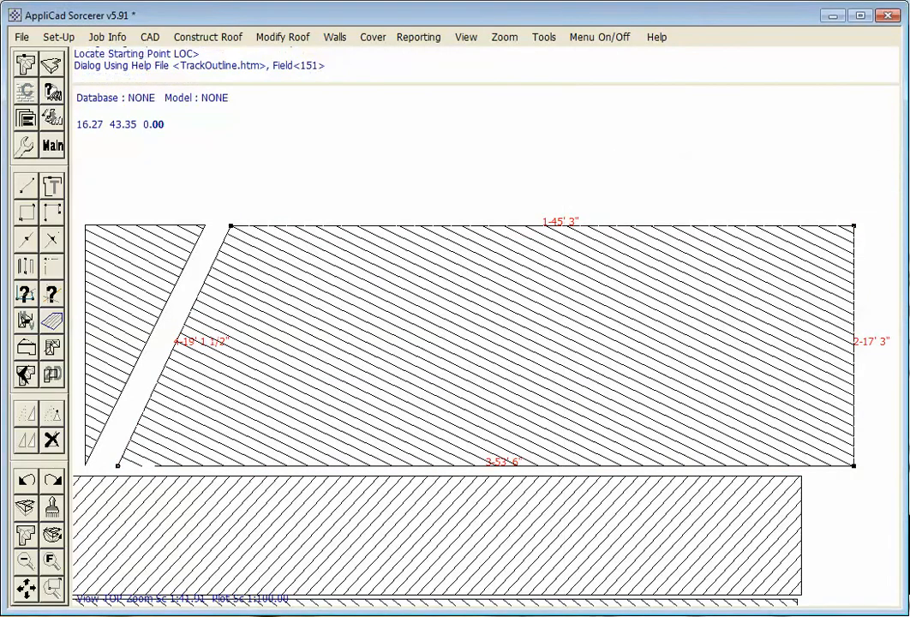
key("Escape")
left_click(26, 587)
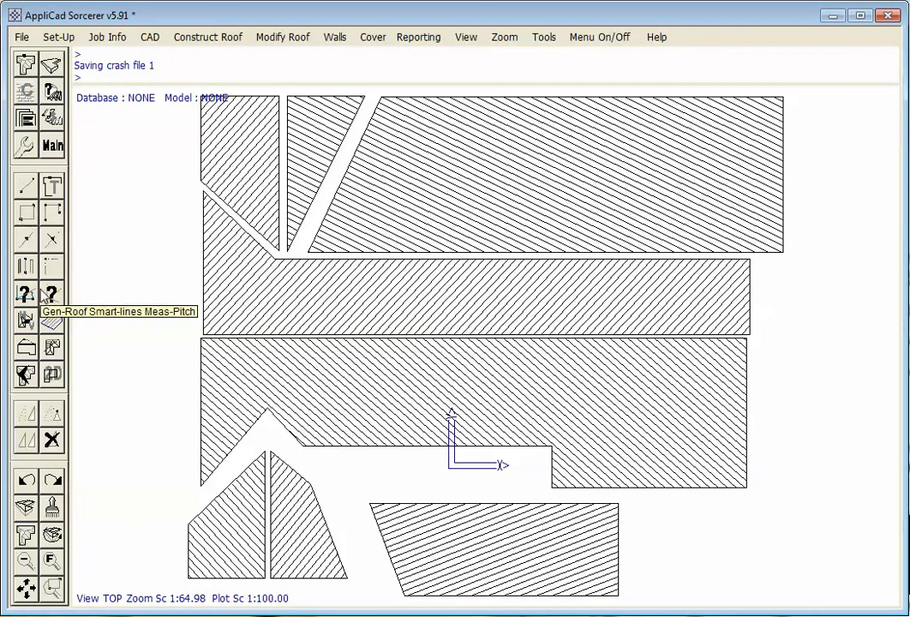
Step: Change the large notched plane's top edge and the right edges of the upper-left and lower-left planes to Ridge
left_click(26, 321)
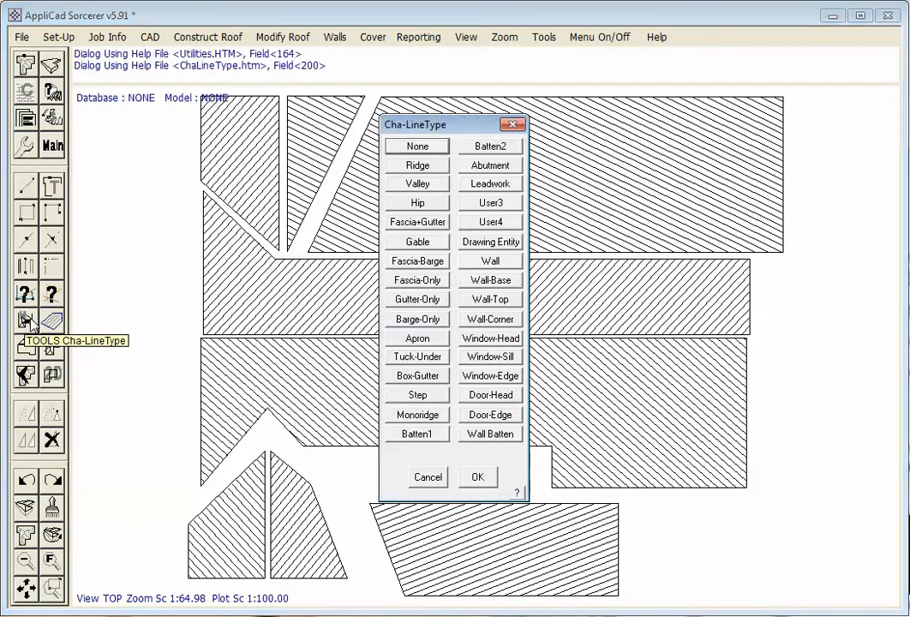
left_click(441, 166)
left_click(472, 340)
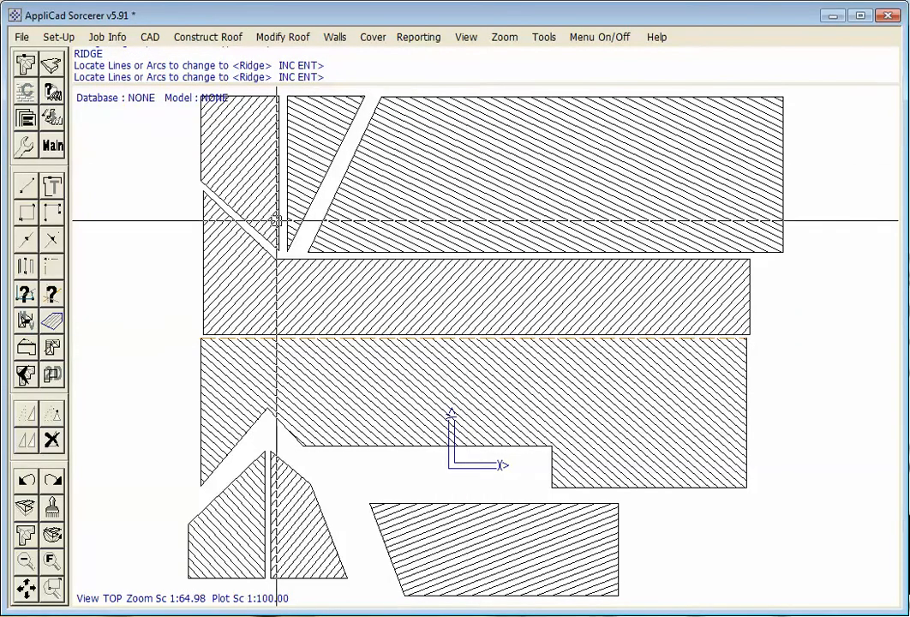
left_click(275, 187)
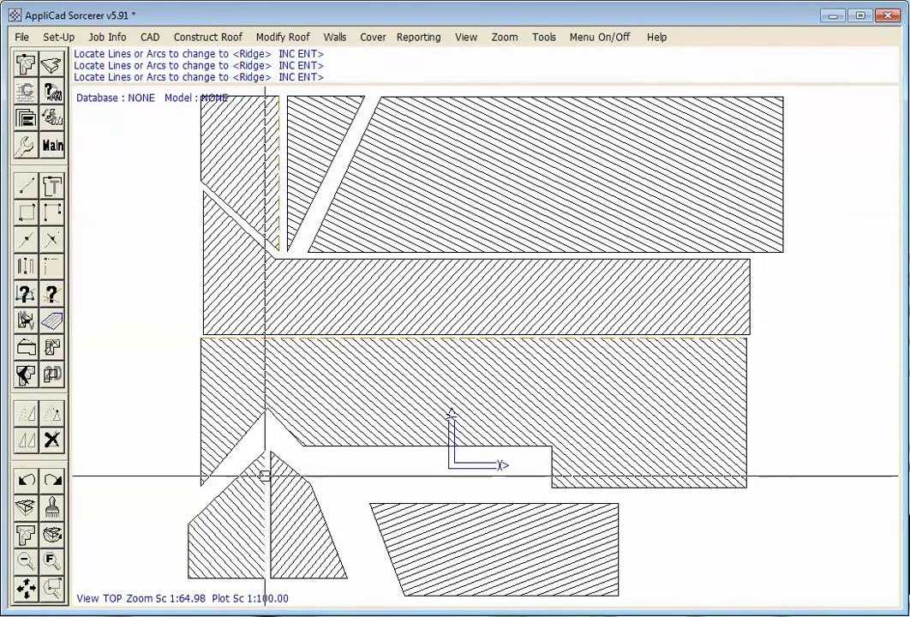
left_click(265, 478)
right_click(233, 490)
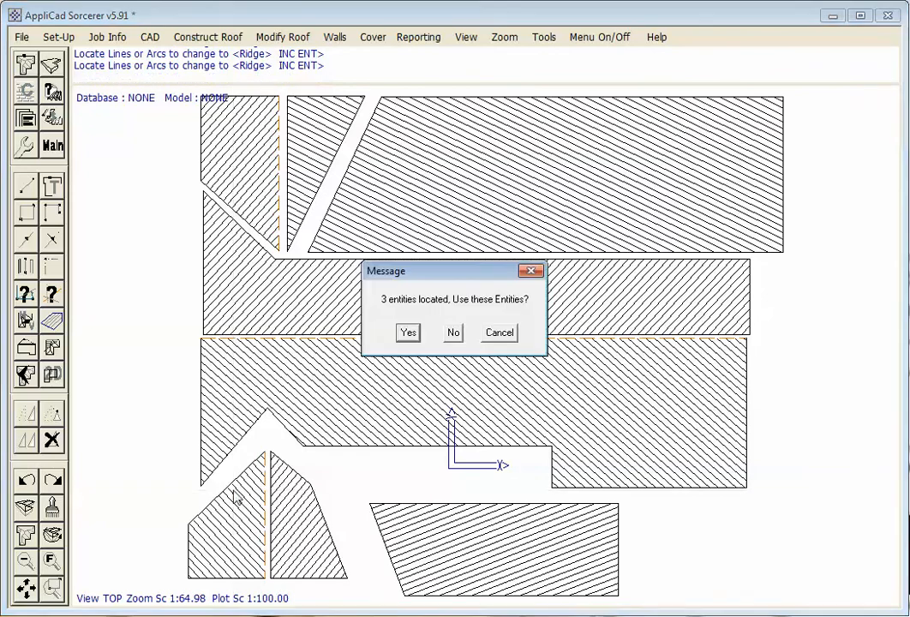
key("Return")
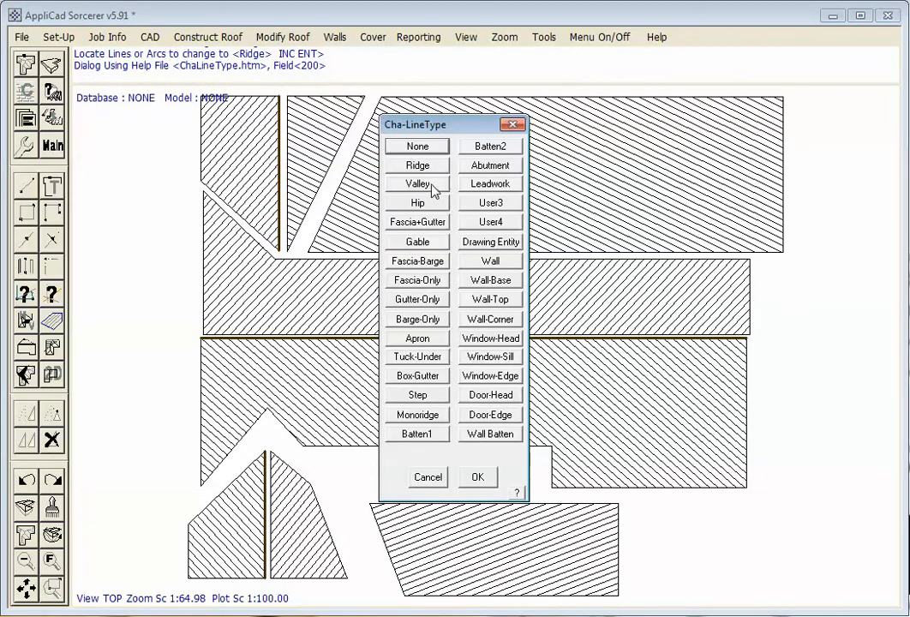
Step: Change the slanted edges of the triangle, middle long plane and lower-right plane, plus the large plane's two angled notch edges, to Valley
left_click(431, 185)
left_click(325, 178)
left_click(272, 235)
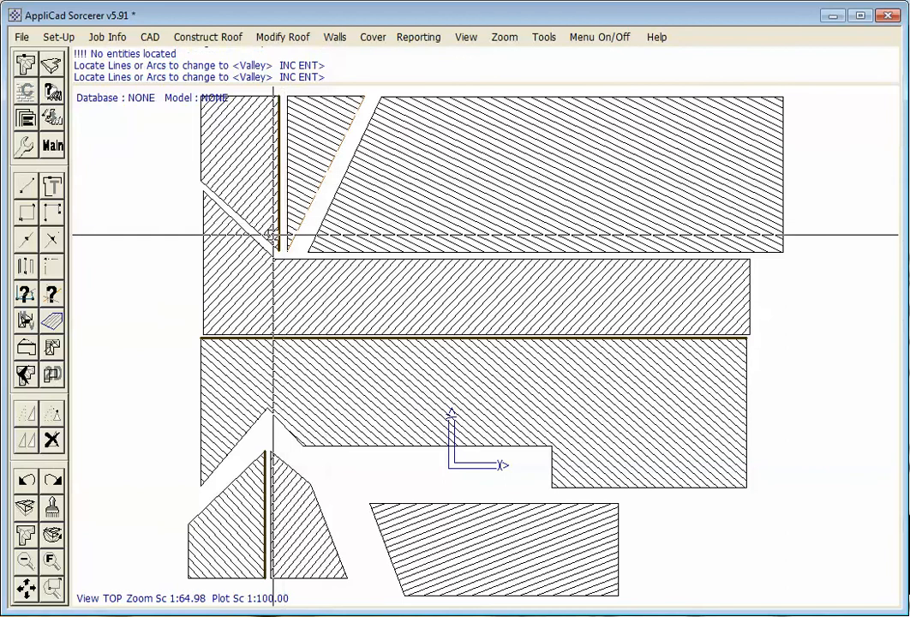
left_click(260, 241)
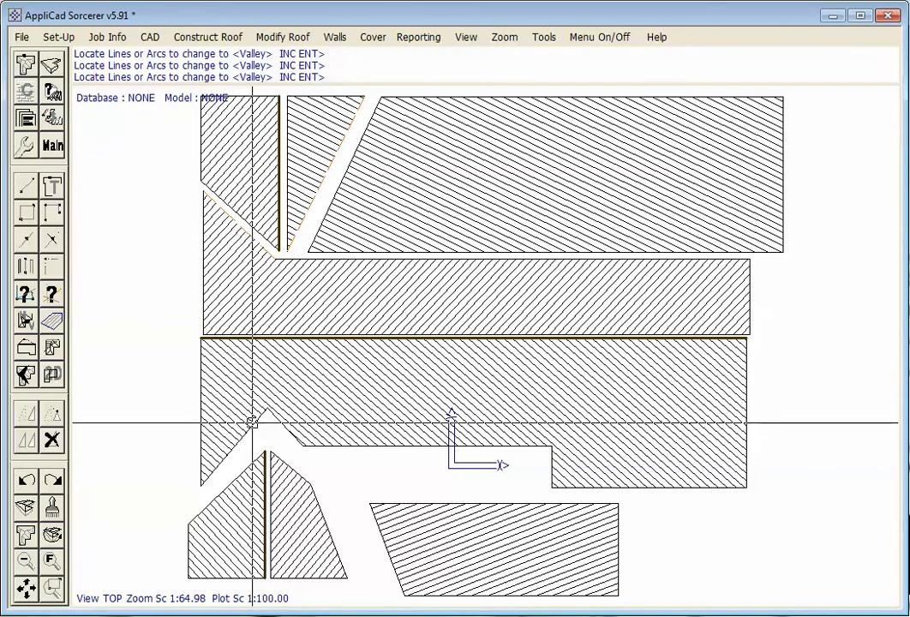
left_click(252, 423)
left_click(277, 419)
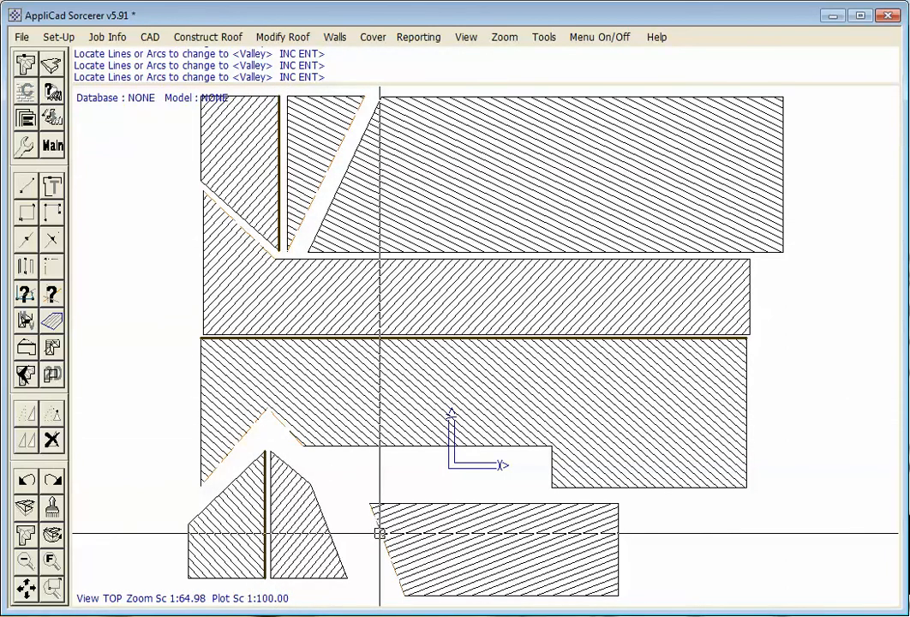
key("Return")
key("Return")
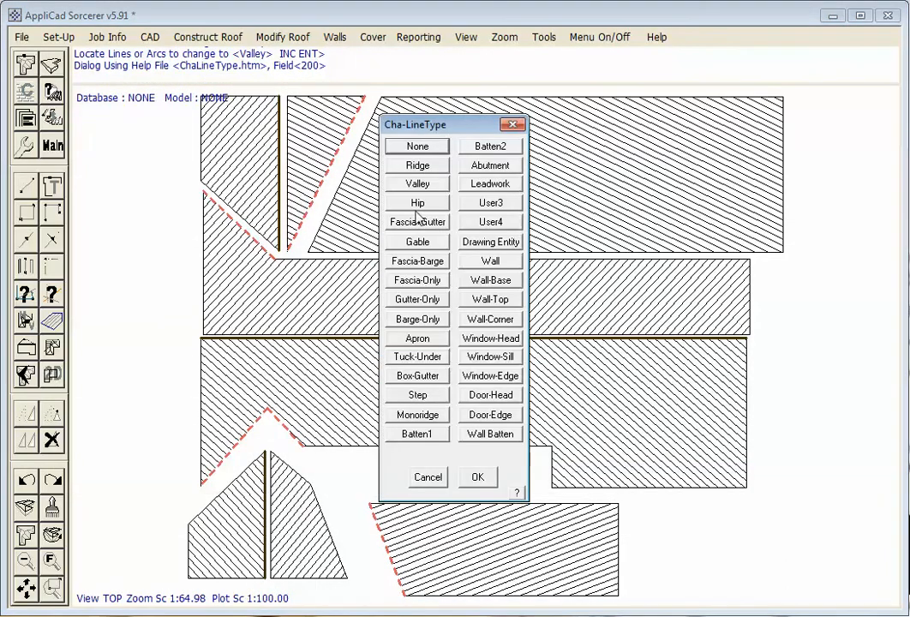
Step: Set Fascia+Gutter on the upper-right plane's top, upper-left and lower-left planes' left edges, and the lower-right and large planes' lowest edges
left_click(417, 222)
left_click(421, 98)
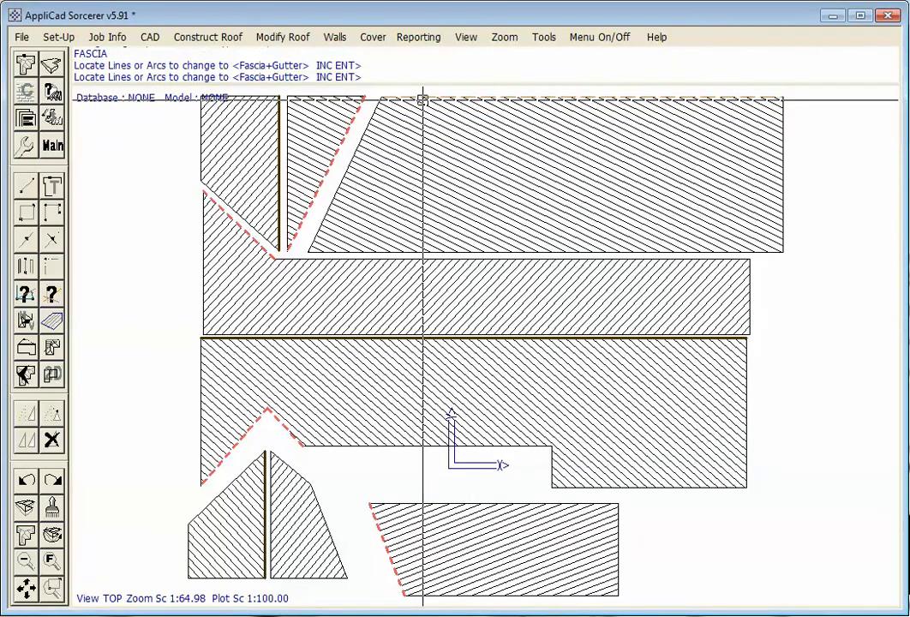
left_click(199, 129)
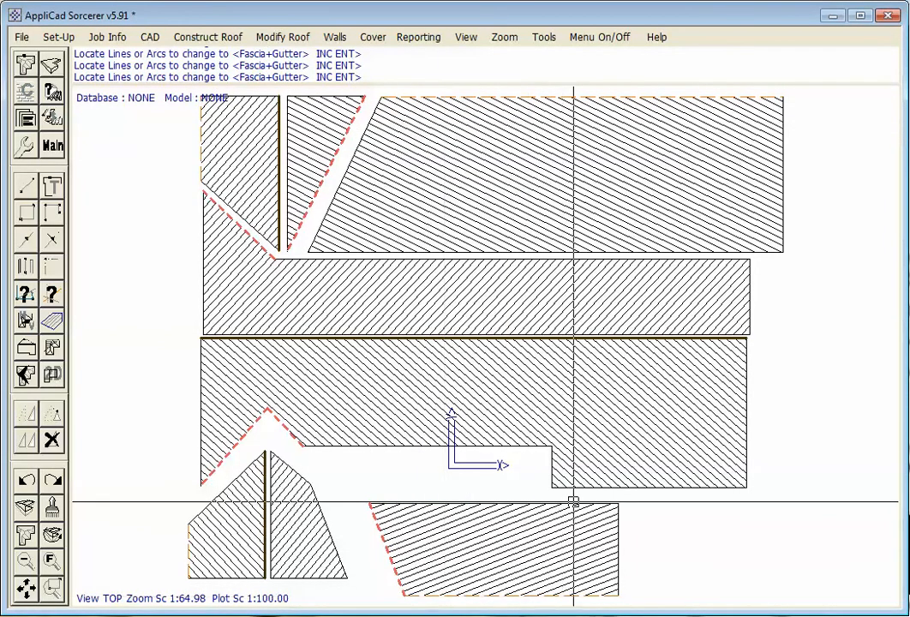
left_click(602, 487)
right_click(579, 393)
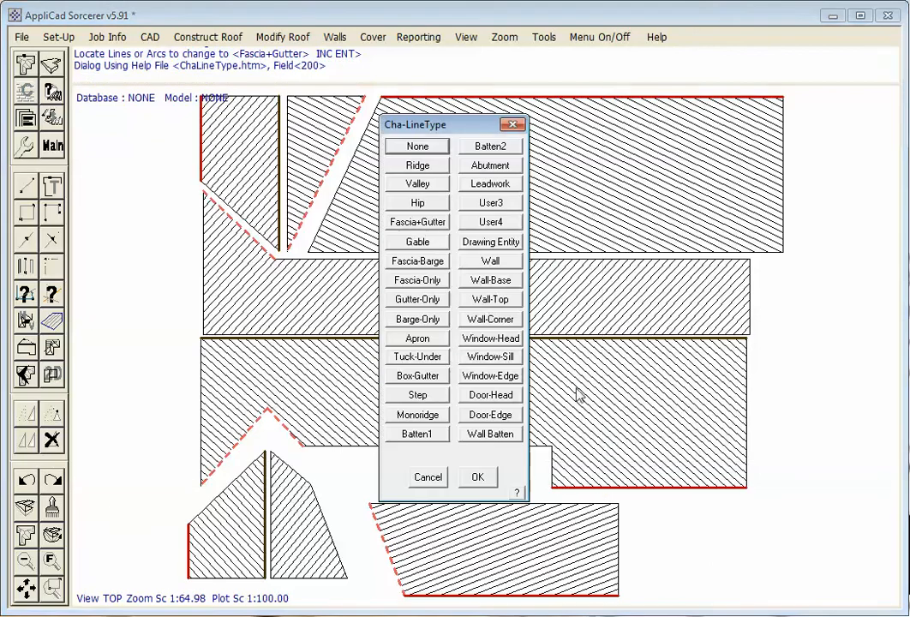
Step: Select the upper-left plane's and triangle's top edges and the right ends of the upper-right and two long planes for the Gable line type
left_click(418, 241)
left_click(201, 96)
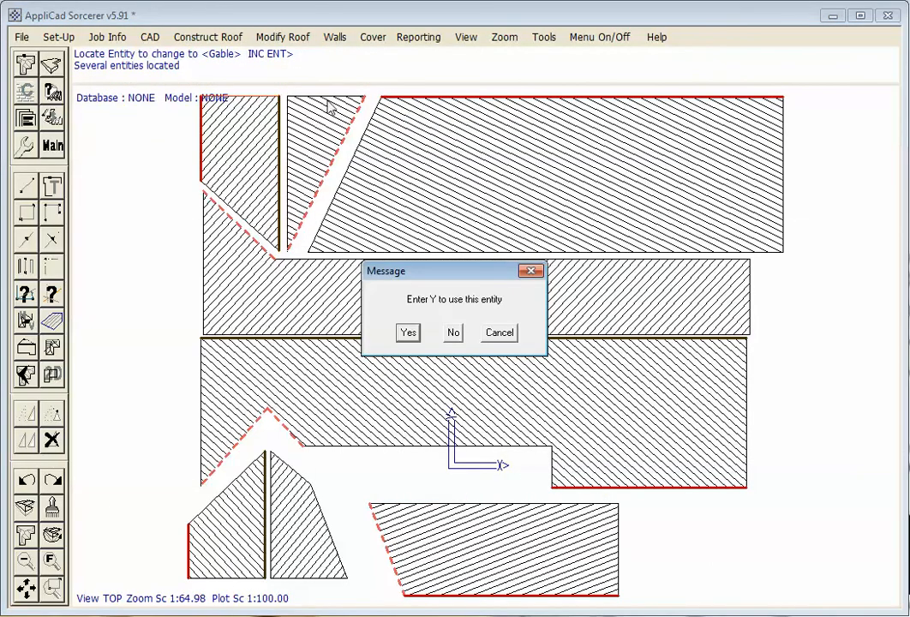
key("y")
left_click(336, 99)
key("y")
left_click(761, 252)
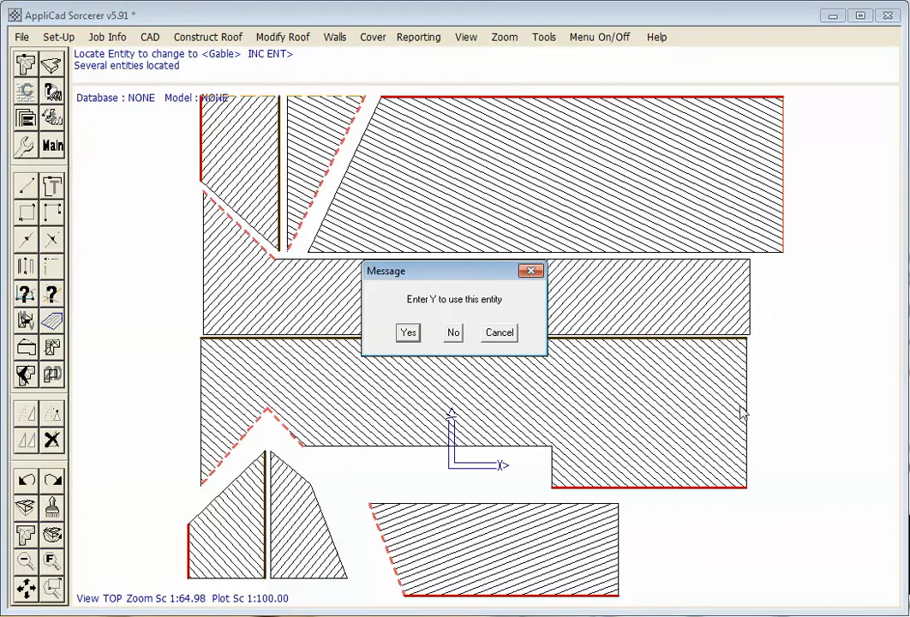
key("y")
left_click(750, 381)
key("y")
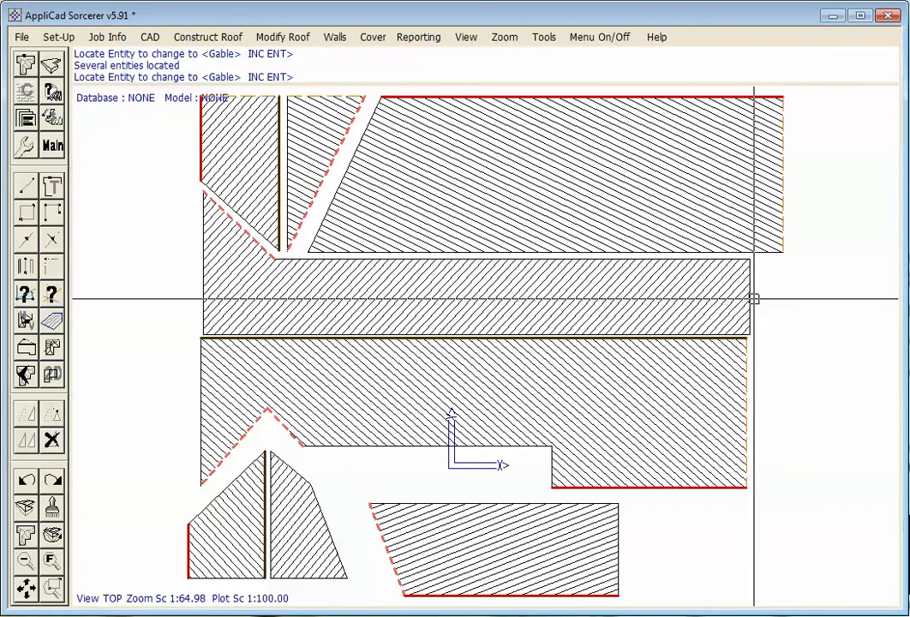
left_click(753, 299)
key("y")
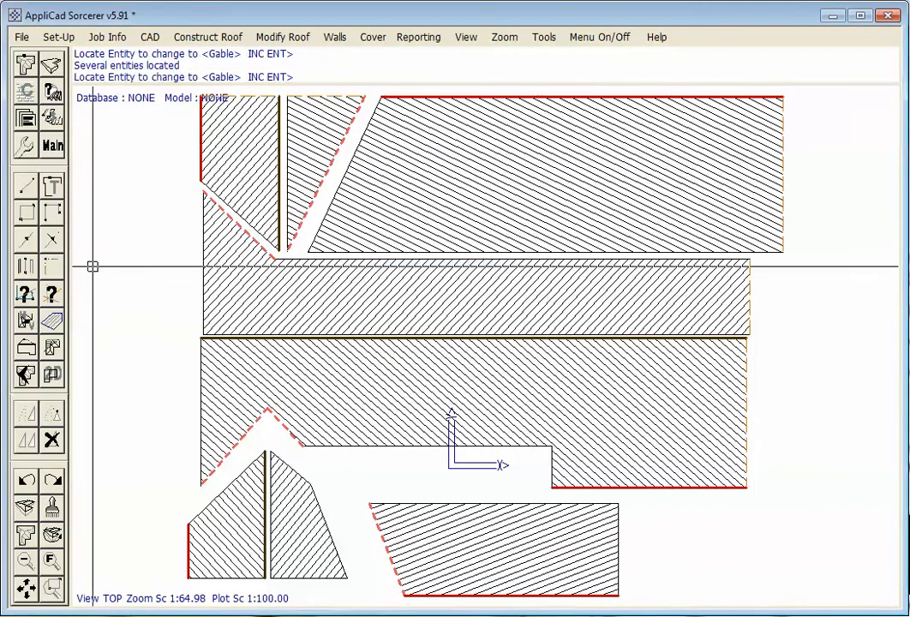
Step: Add the two long planes' left ends, the two small lower planes' bottom edges and the lower-right plane's right edge, and apply Gable
left_click(205, 250)
key("y")
left_click(201, 407)
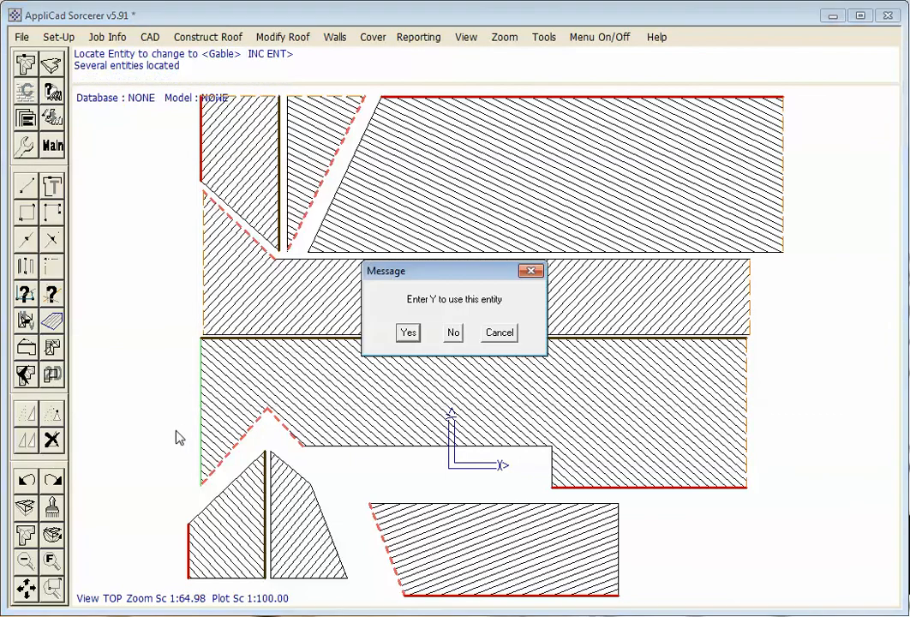
key("y")
left_click(240, 581)
key("y")
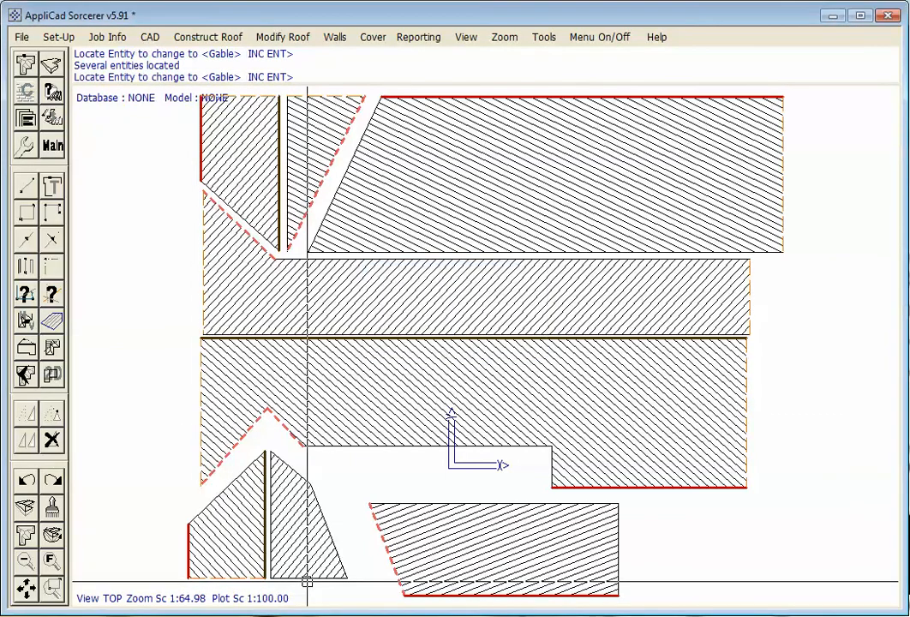
left_click(309, 581)
key("y")
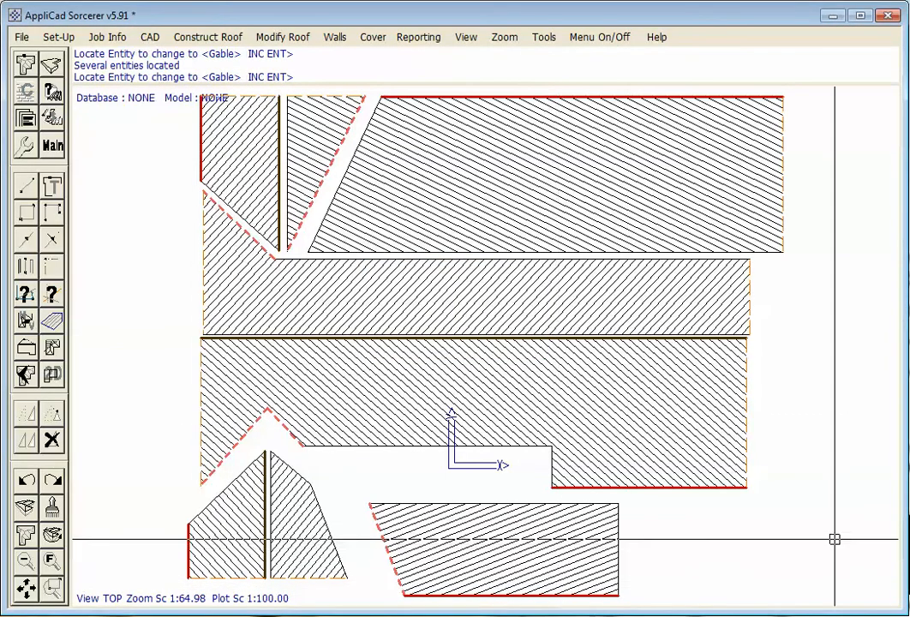
left_click(619, 536)
key("y")
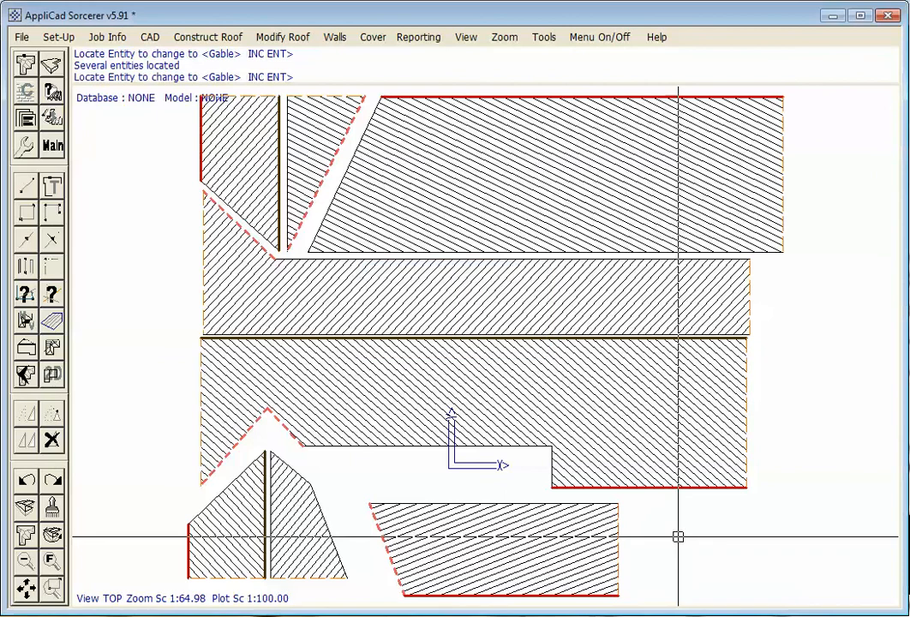
right_click(681, 538)
key("y")
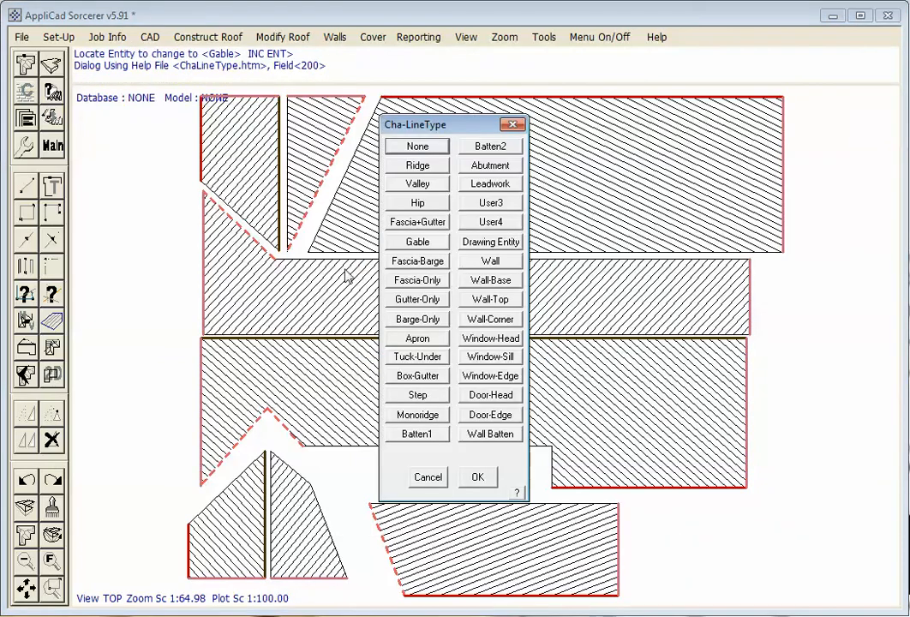
Step: Change the large plane's inner horizontal bottom edge and the middle long plane's top edge to User4, and end the line type change
left_click(490, 222)
left_click(518, 444)
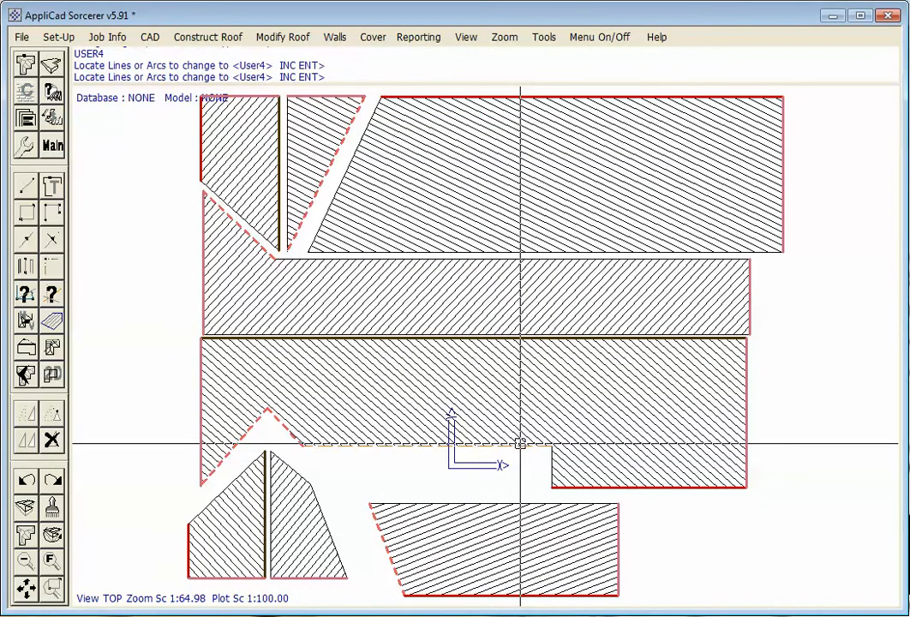
left_click(523, 257)
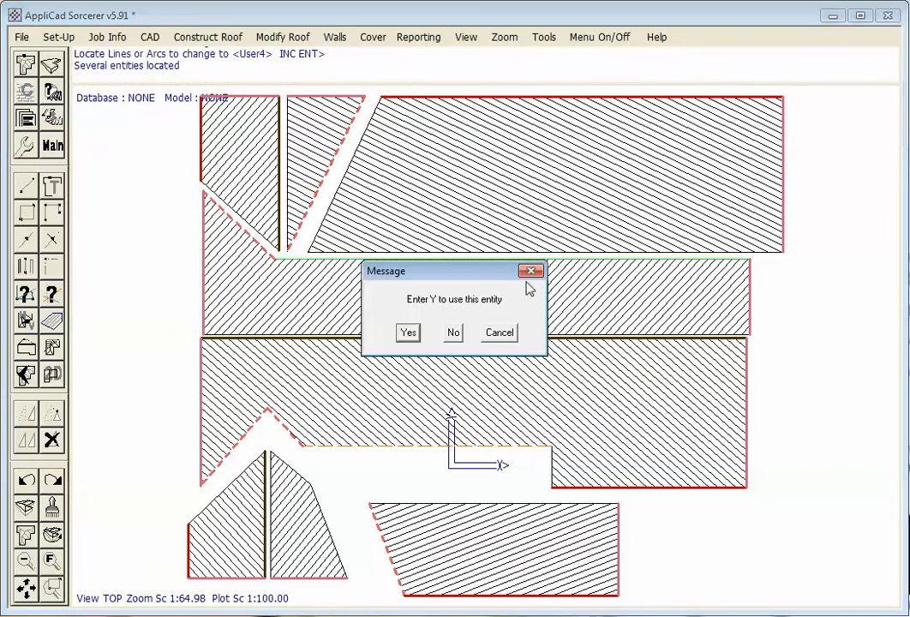
key("y")
right_click(611, 297)
key("y")
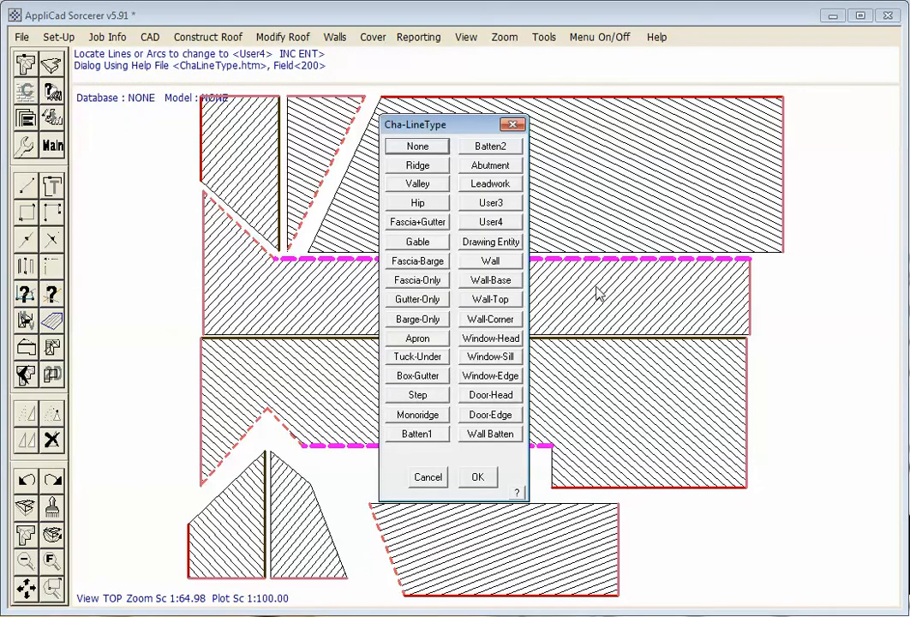
key("Escape")
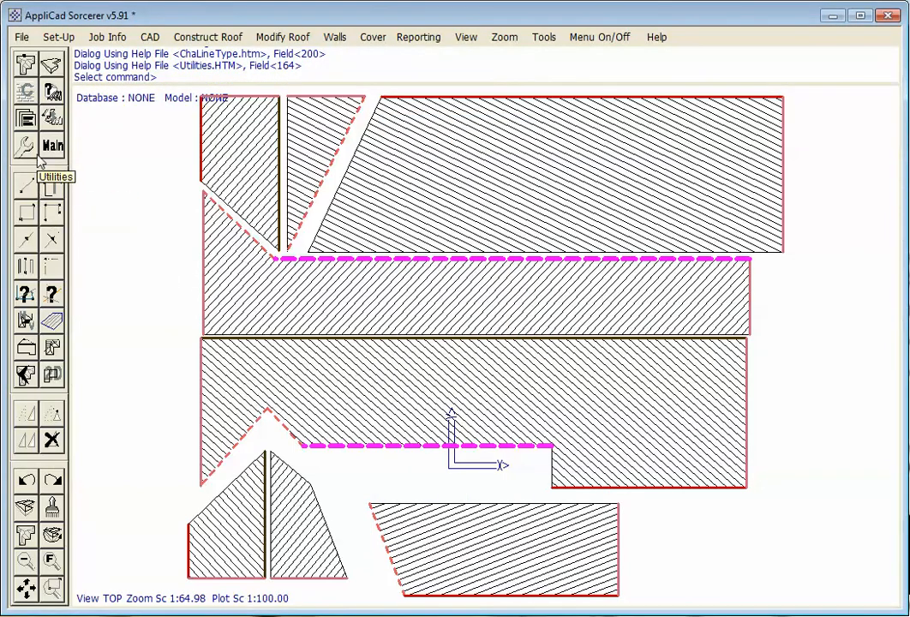
Step: Clear the plane hatching and choose berridge 24 ga. ssr cee-lock viny, 16.50" kynar 24.00, as the metal roof material
left_click(52, 347)
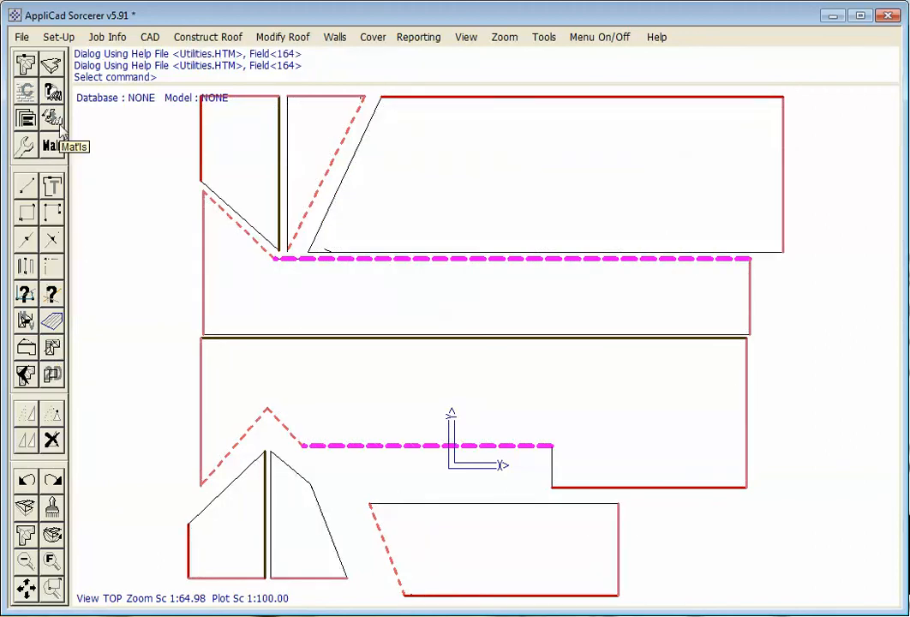
left_click(26, 90)
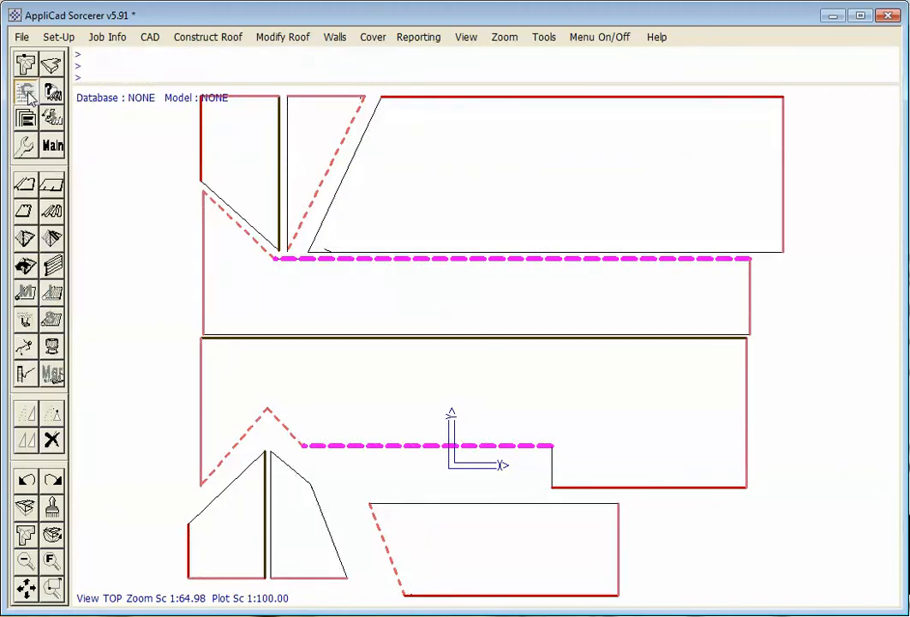
left_click(52, 215)
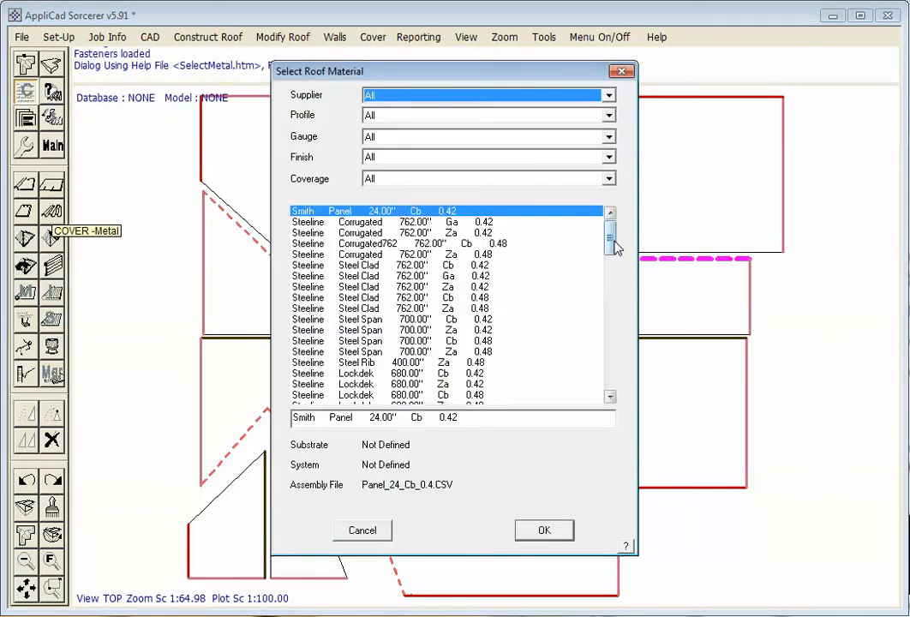
left_click_drag(614, 244, 602, 430)
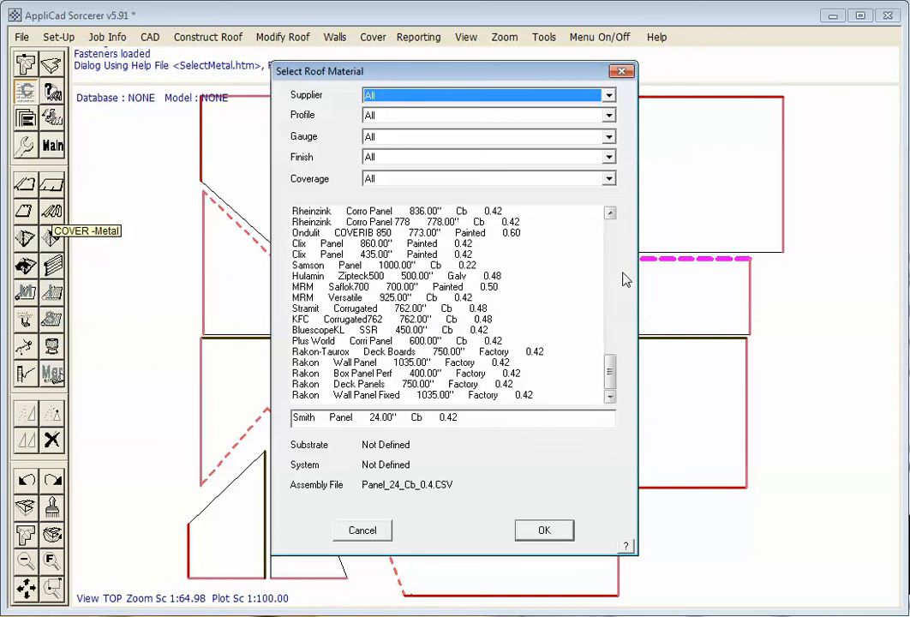
scroll(610, 271, "up", 6)
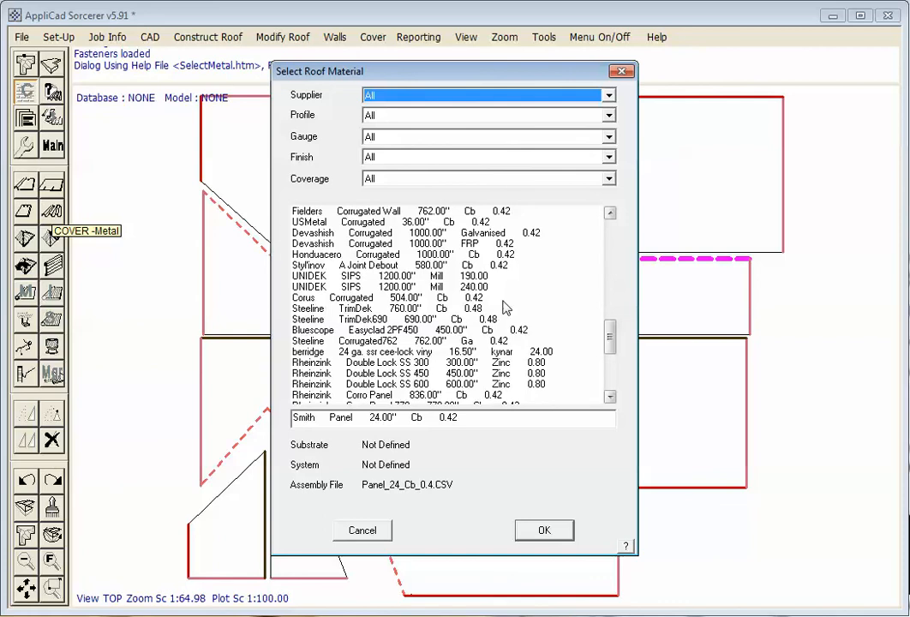
left_click(417, 351)
scroll(417, 380, "up", 1)
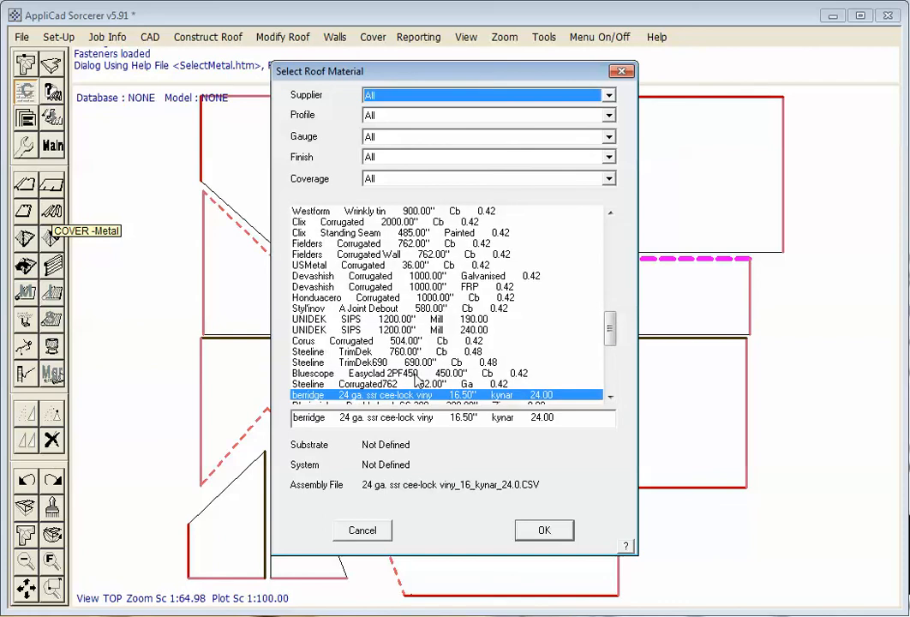
left_click(555, 531)
left_click(587, 501)
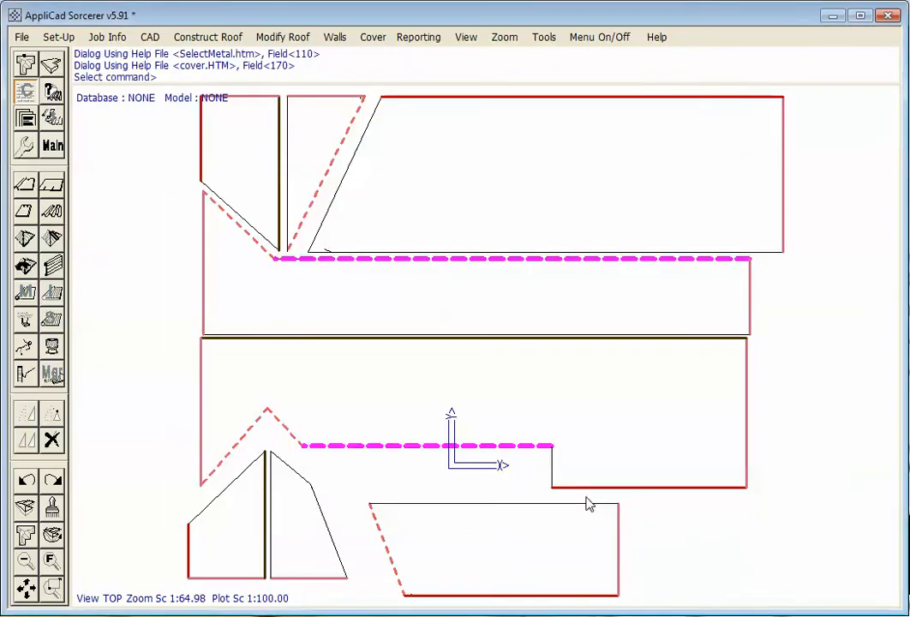
Step: Generate the roof panels, writing the job to model 3 in database 0000001.dab, and tally the panels
left_click(52, 94)
left_click(56, 322)
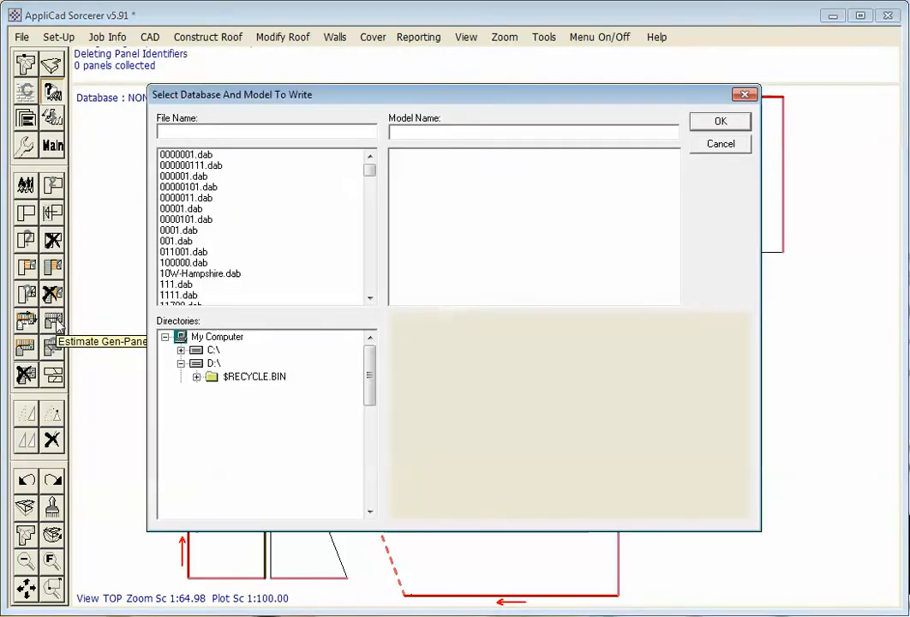
left_click(187, 156)
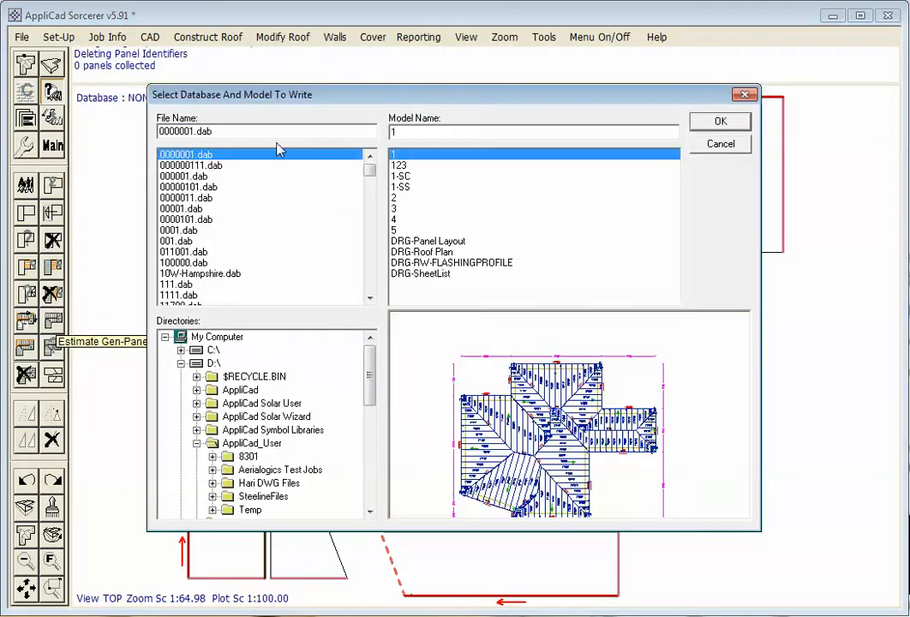
left_click(399, 208)
left_click(708, 123)
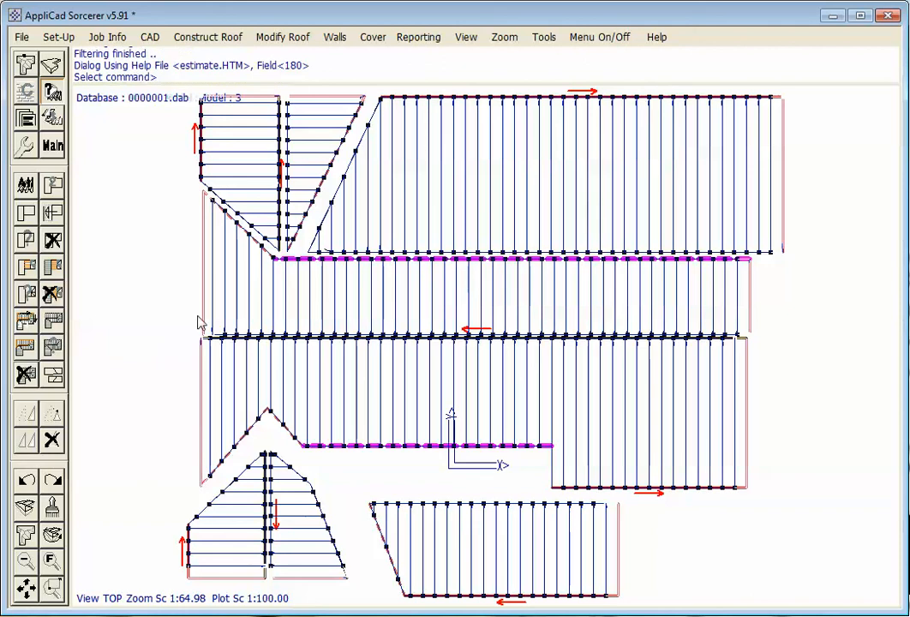
left_click(54, 348)
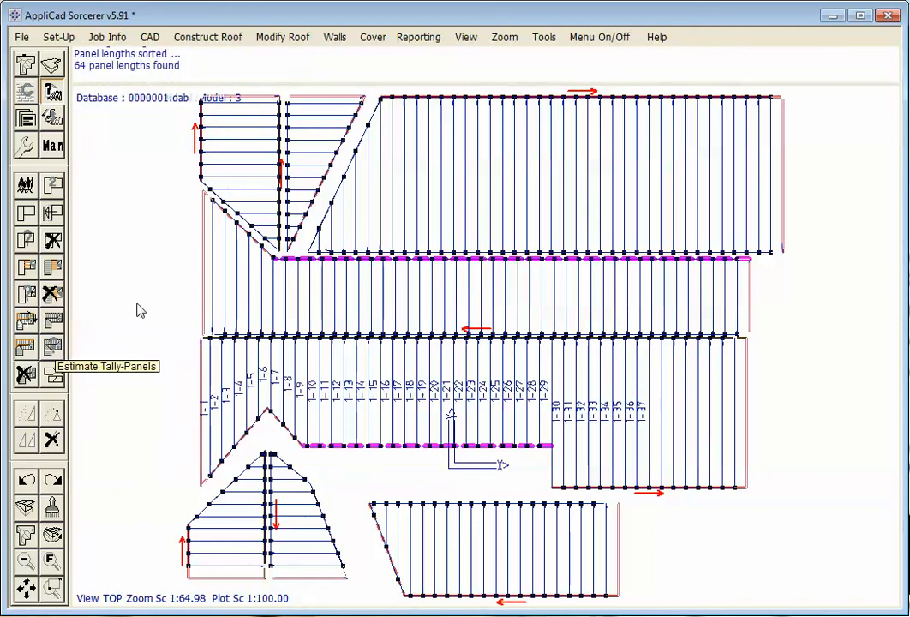